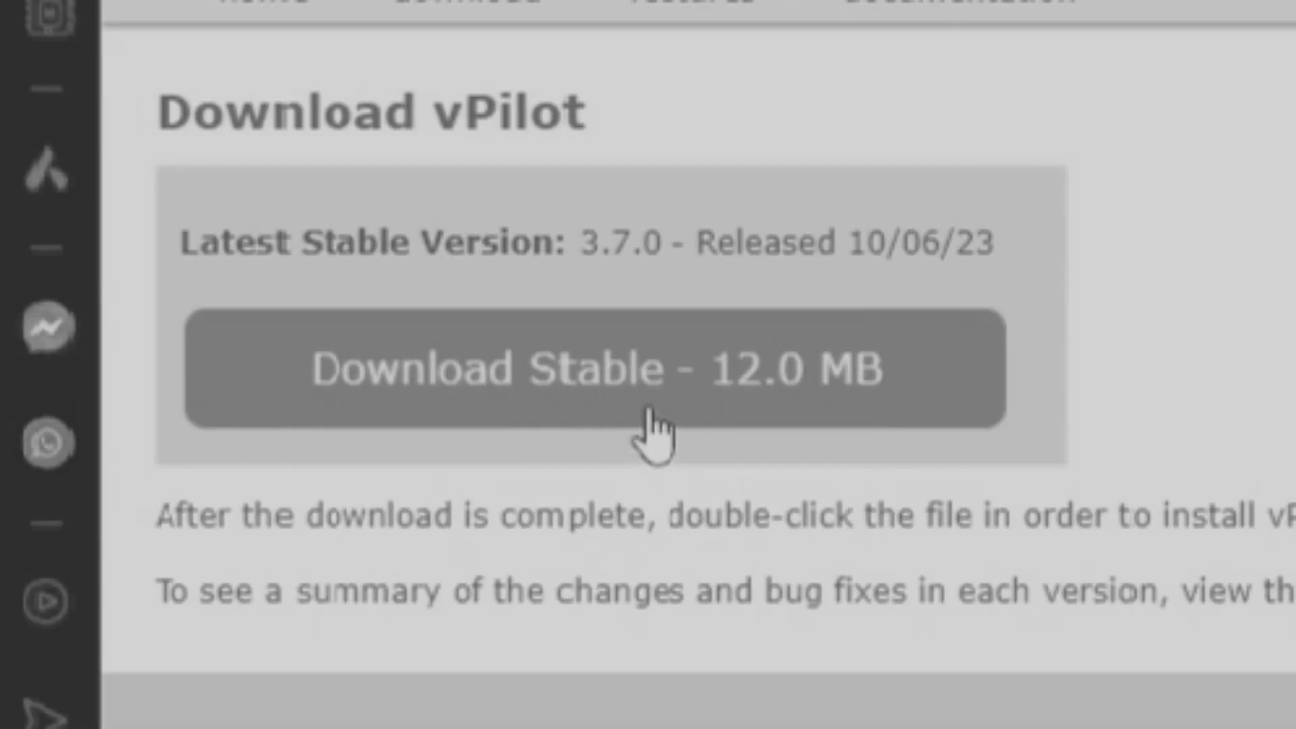
# Download the latest stable vPilot version, 3.7.0, and save the installer.
pyautogui.click(642, 434)
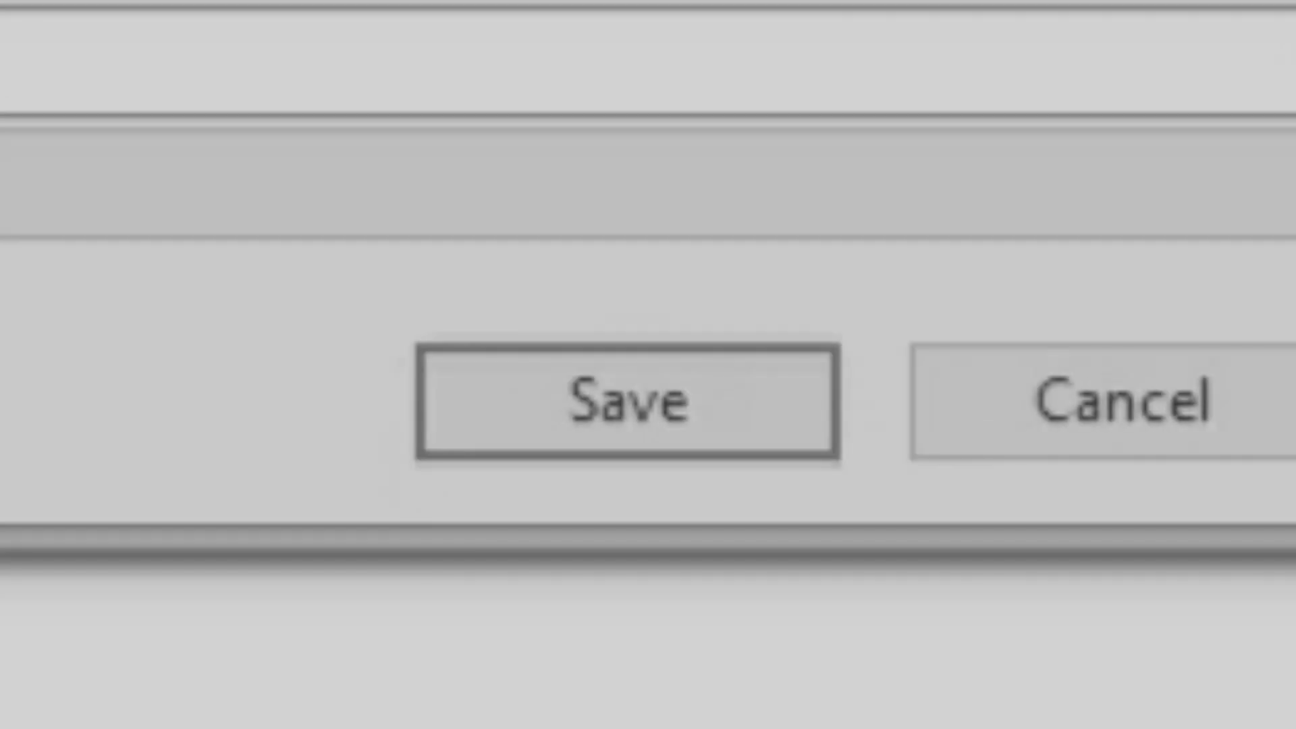
pyautogui.click(723, 414)
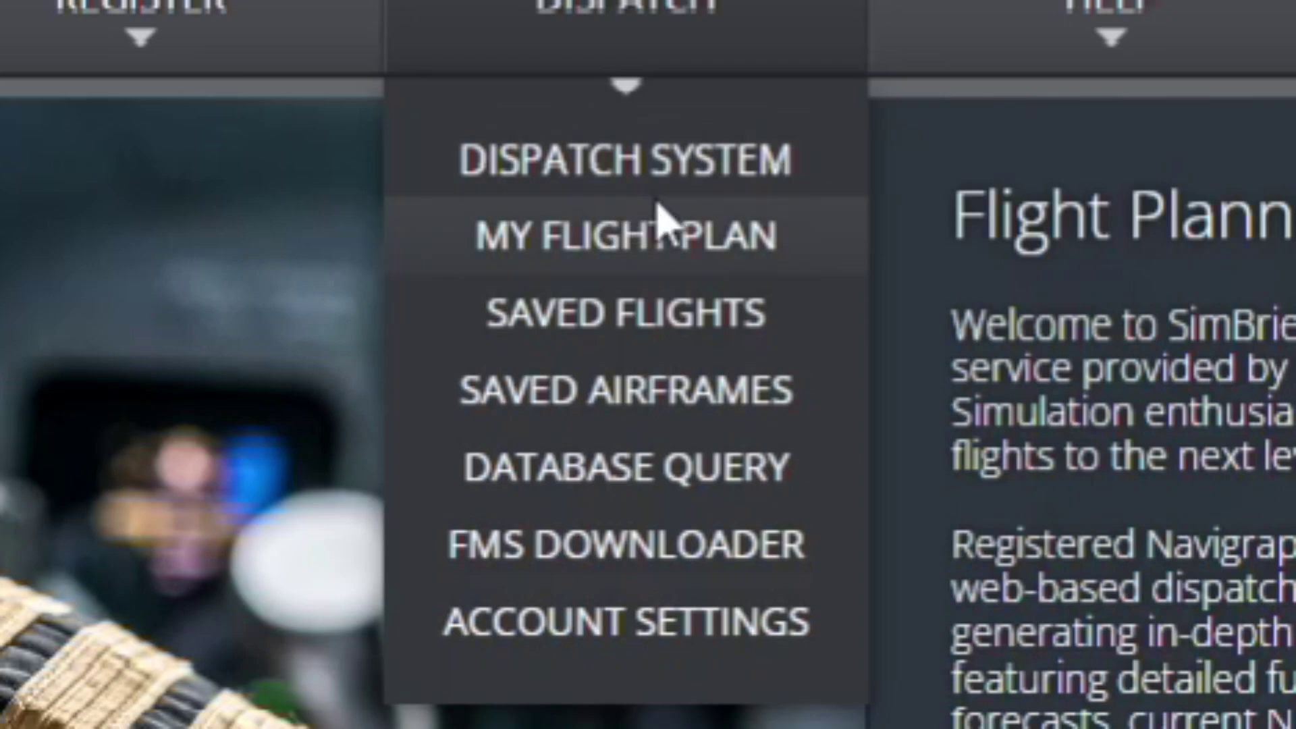
# Start a new SimBrief flight departing KLAX and arriving at KJFK, and choose the aircraft type.
pyautogui.click(657, 203)
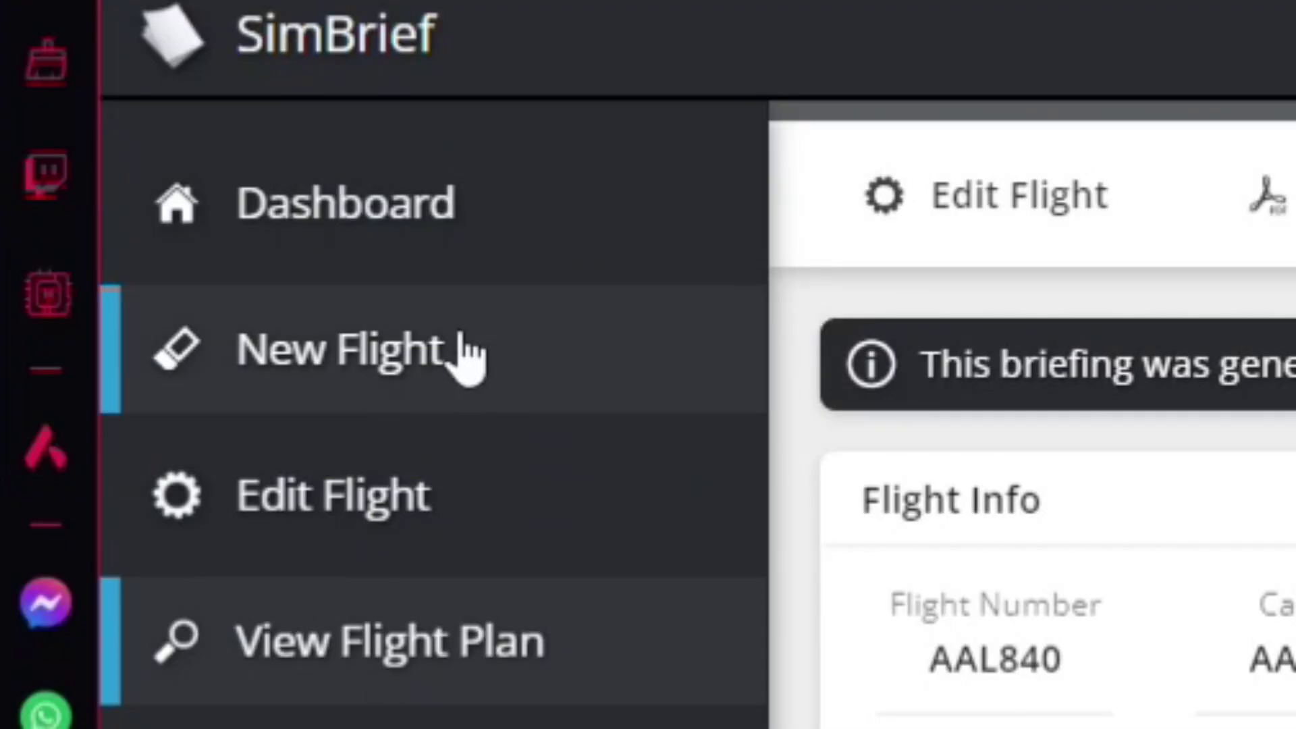
pyautogui.click(448, 350)
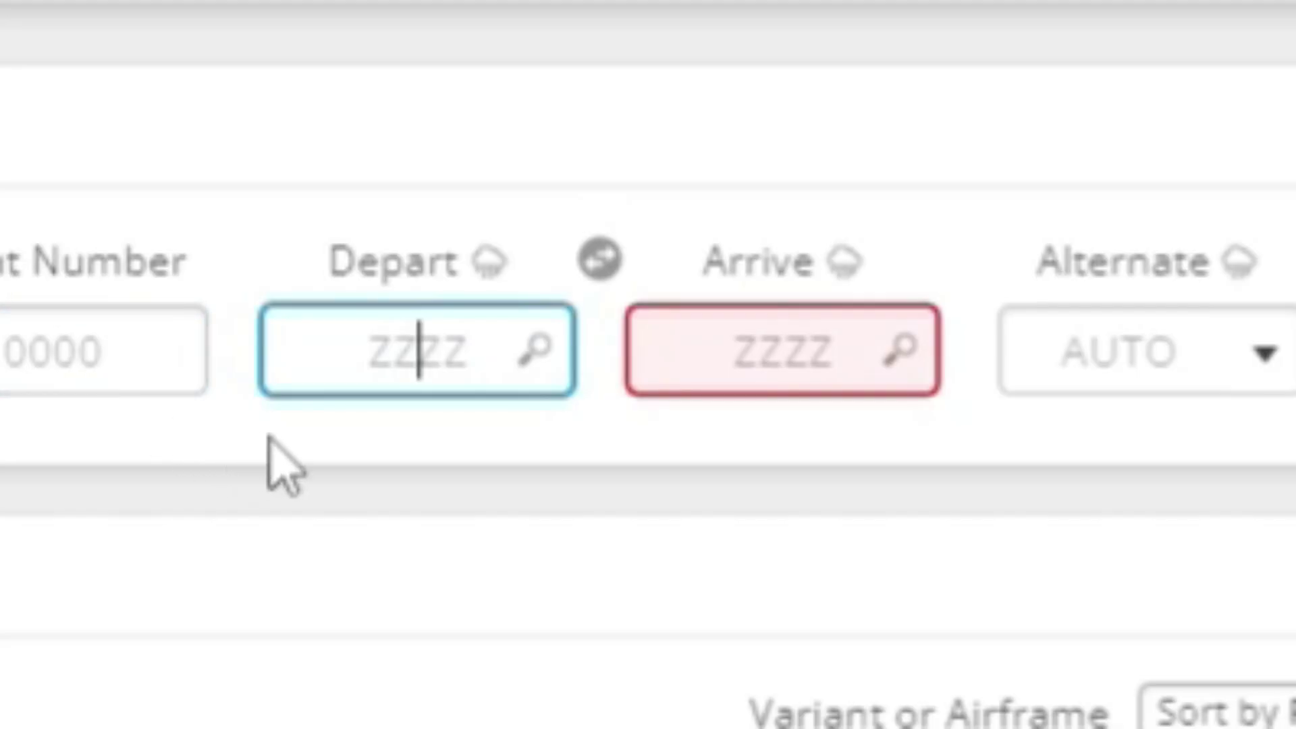
pyautogui.write('KLAX')
pyautogui.click(759, 338)
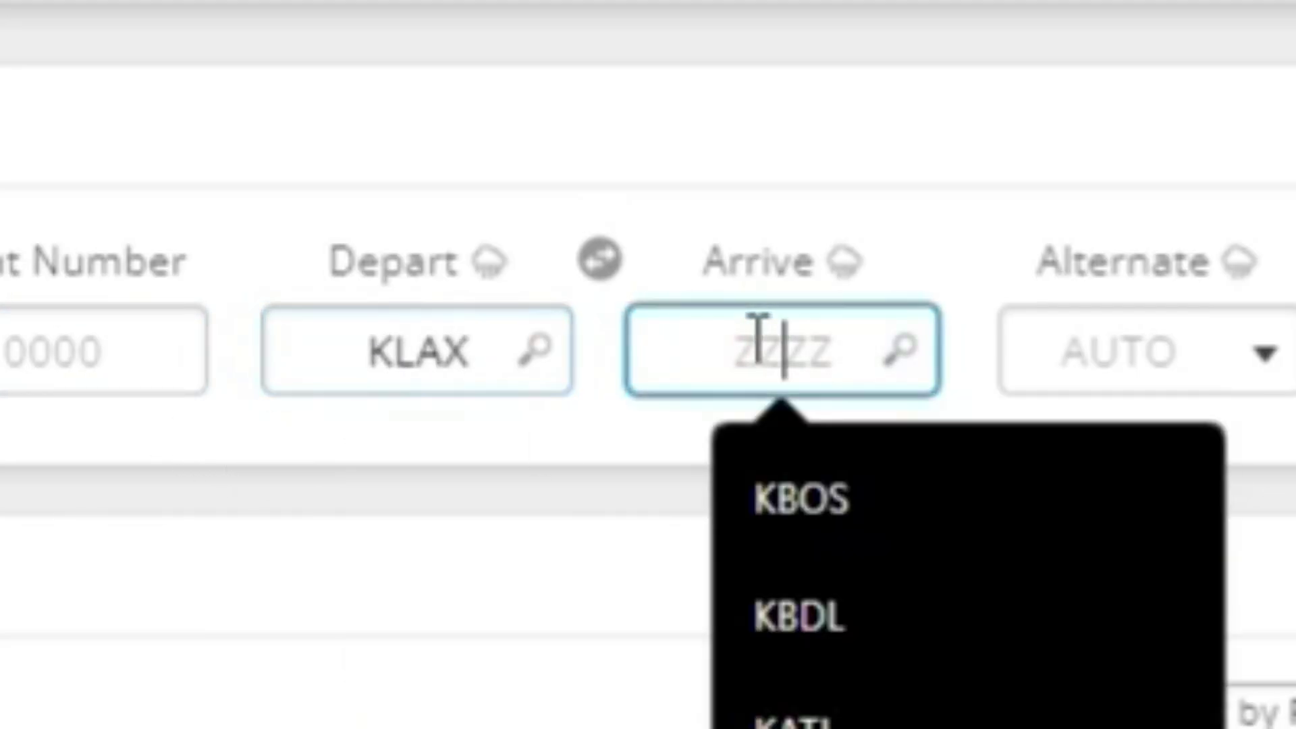
pyautogui.write('KJFK')
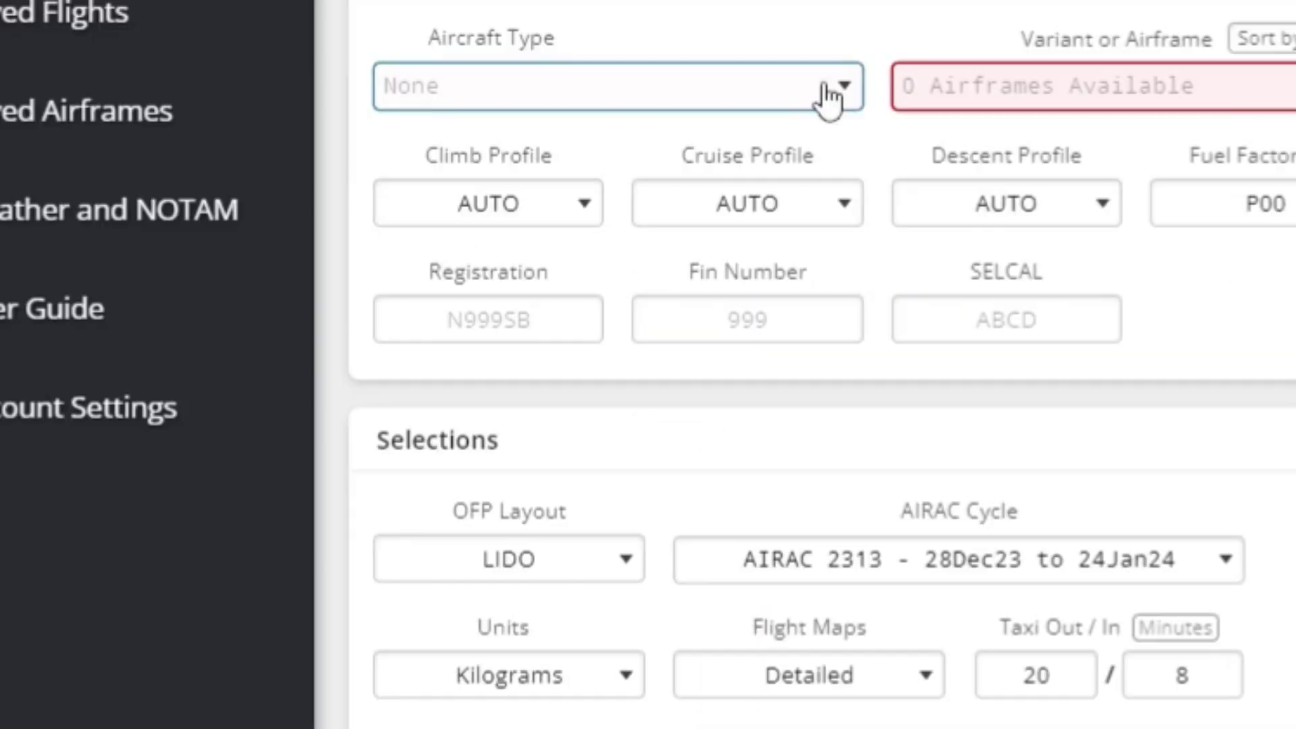
pyautogui.click(828, 95)
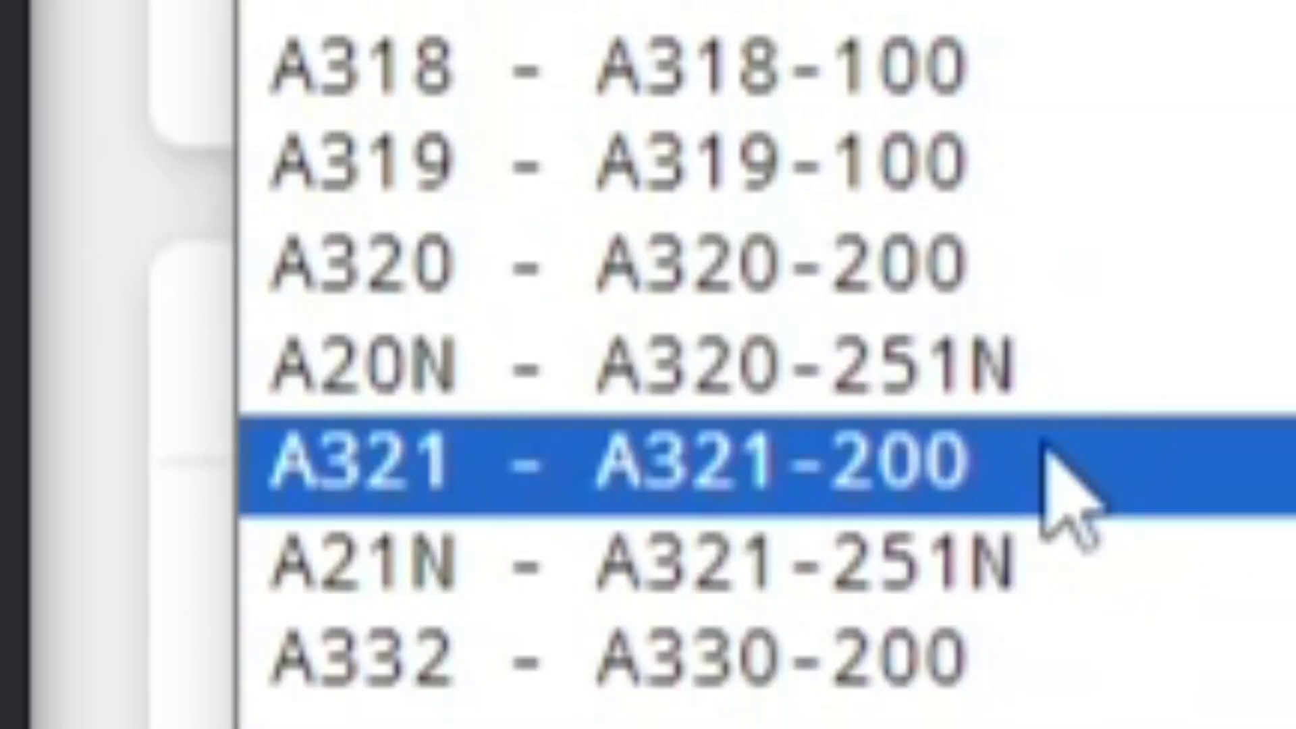
pyautogui.scroll(-5, 1293, 378)
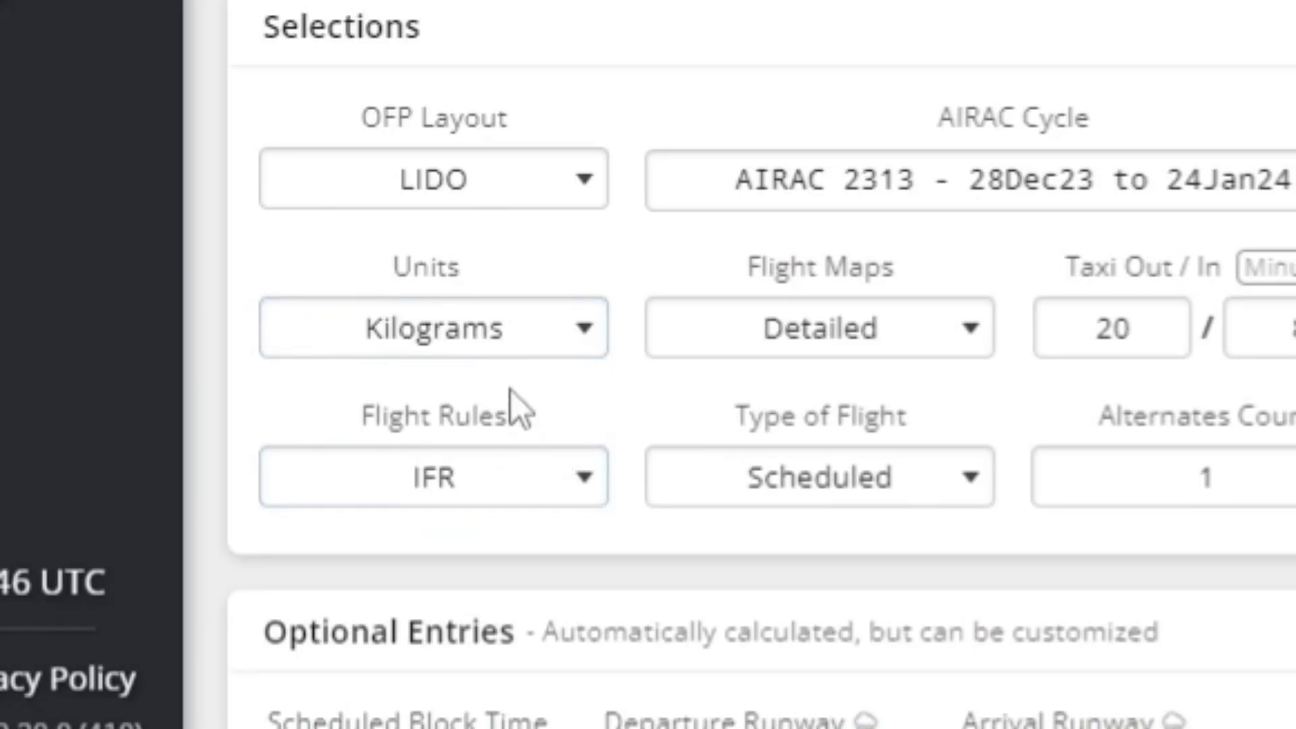
# Set the flight's units to Pounds and the flight maps to Simple, with Scheduled as the type of flight.
pyautogui.click(525, 344)
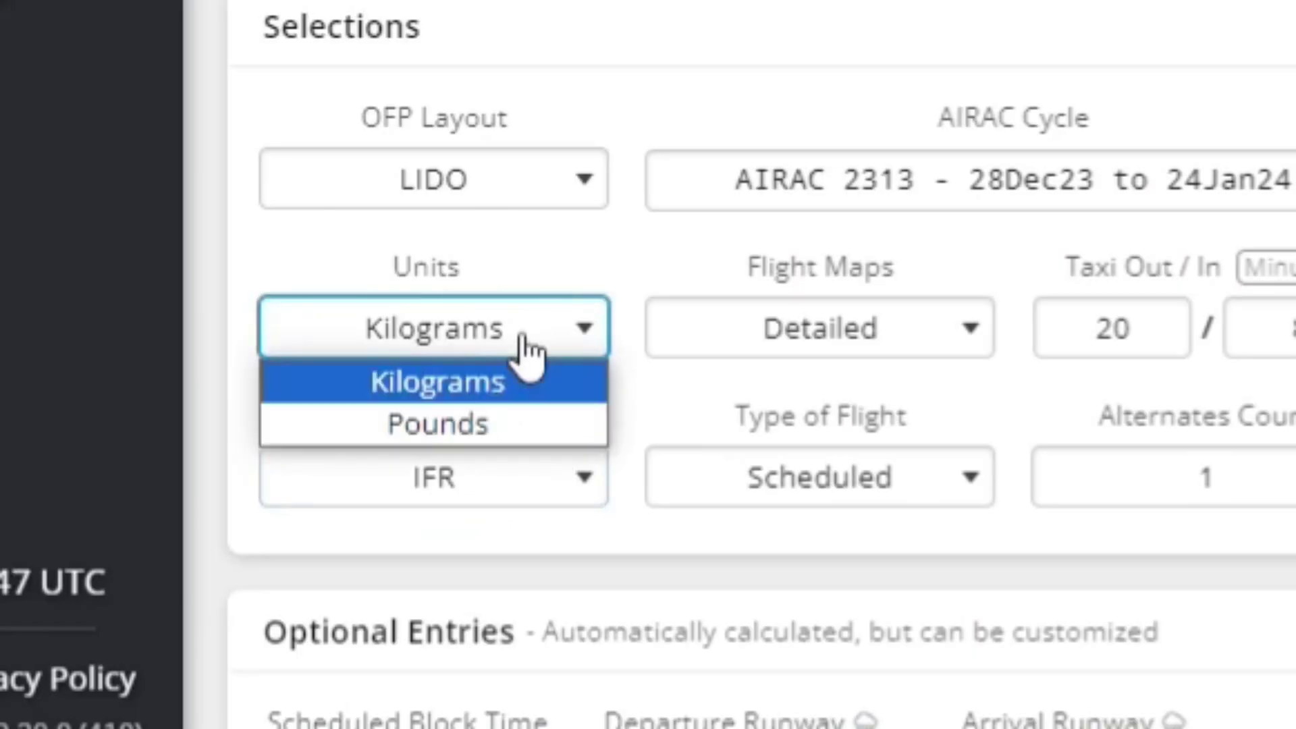
pyautogui.click(484, 432)
pyautogui.click(491, 332)
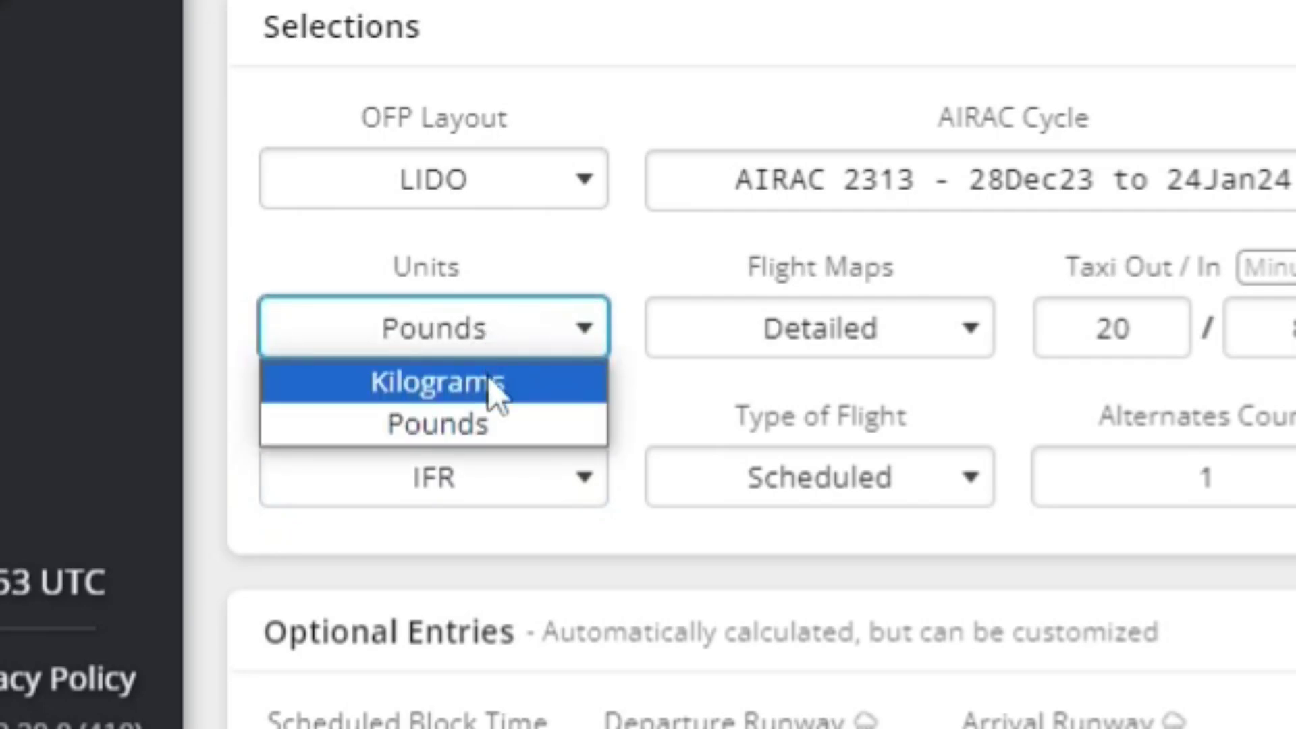
pyautogui.click(849, 349)
pyautogui.click(884, 474)
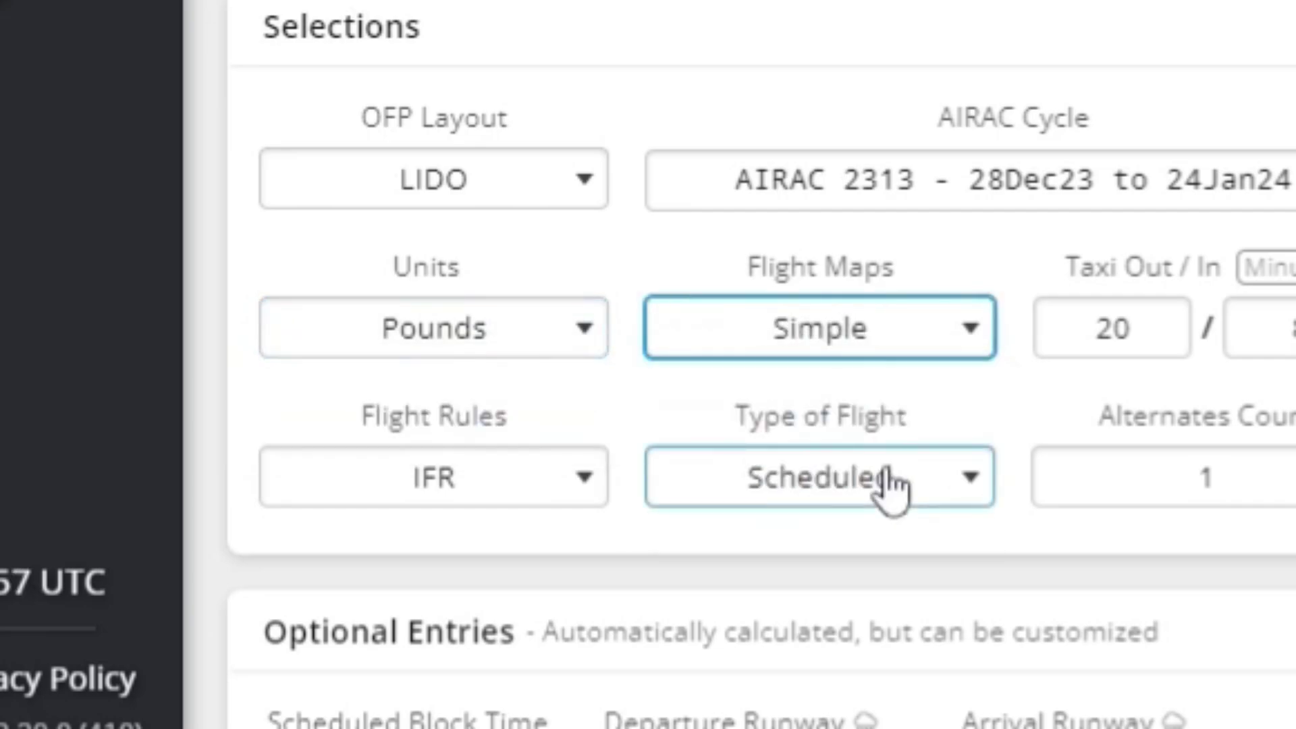
pyautogui.click(904, 480)
pyautogui.click(935, 531)
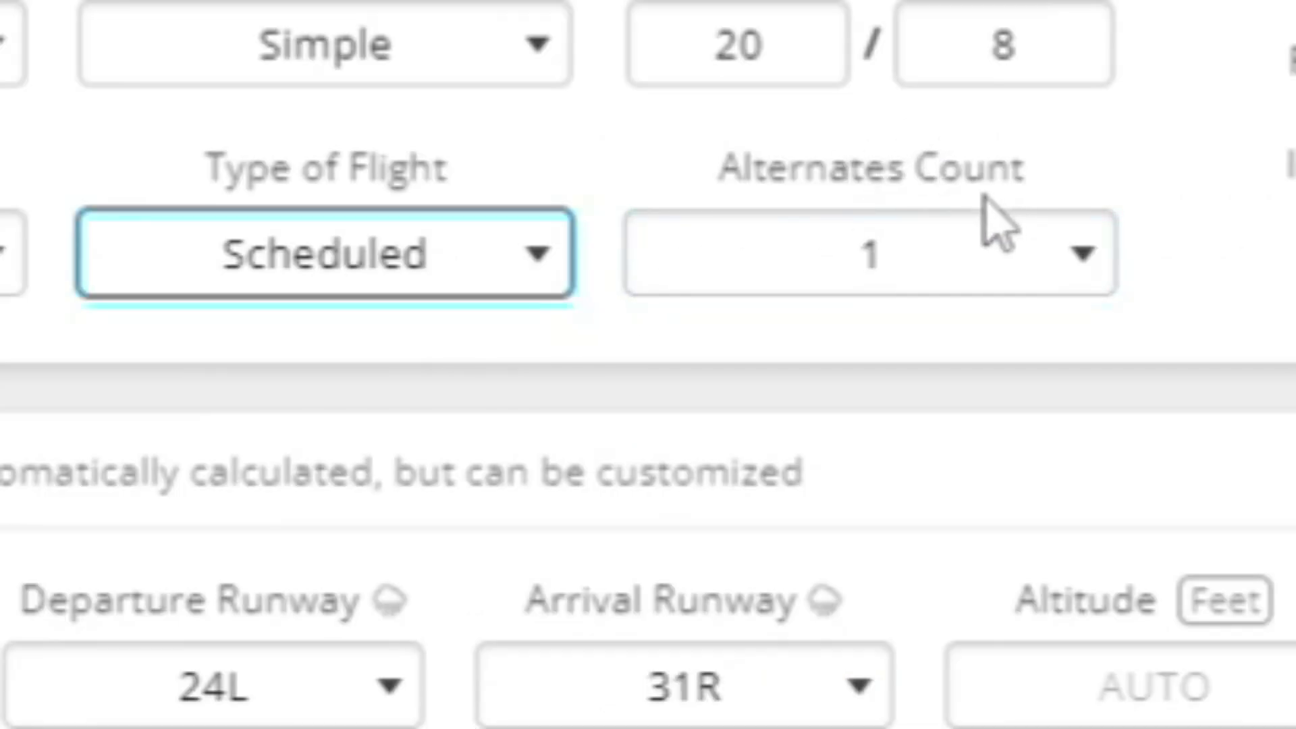
# Change the alternates count to 3, and set it back to 1.
pyautogui.click(995, 260)
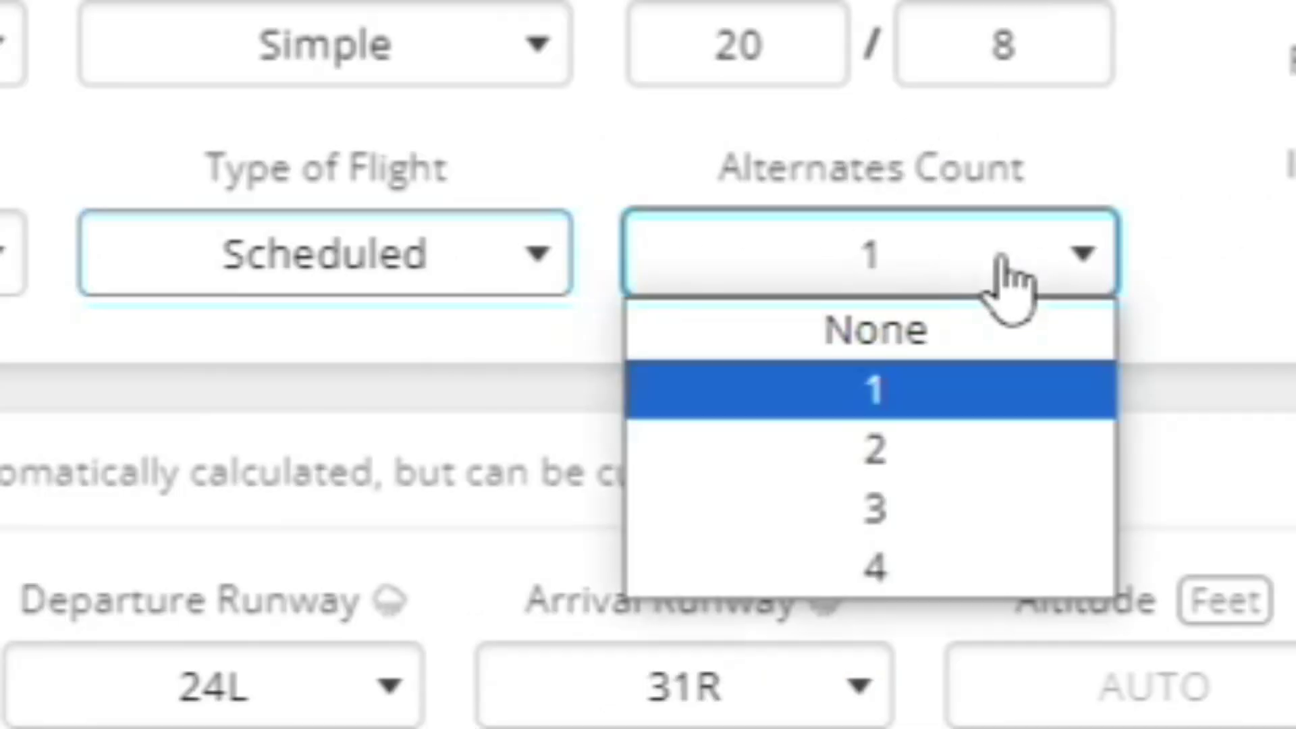
pyautogui.click(907, 530)
pyautogui.click(1053, 282)
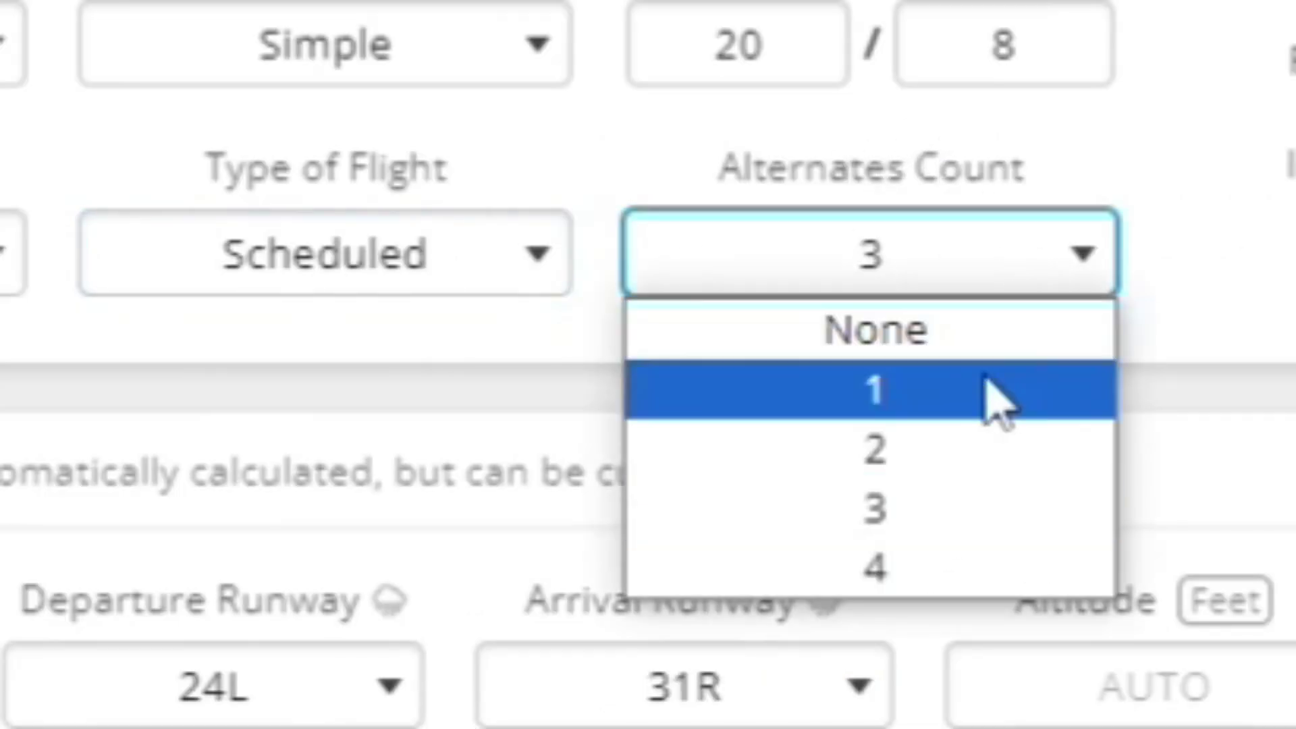
pyautogui.click(954, 409)
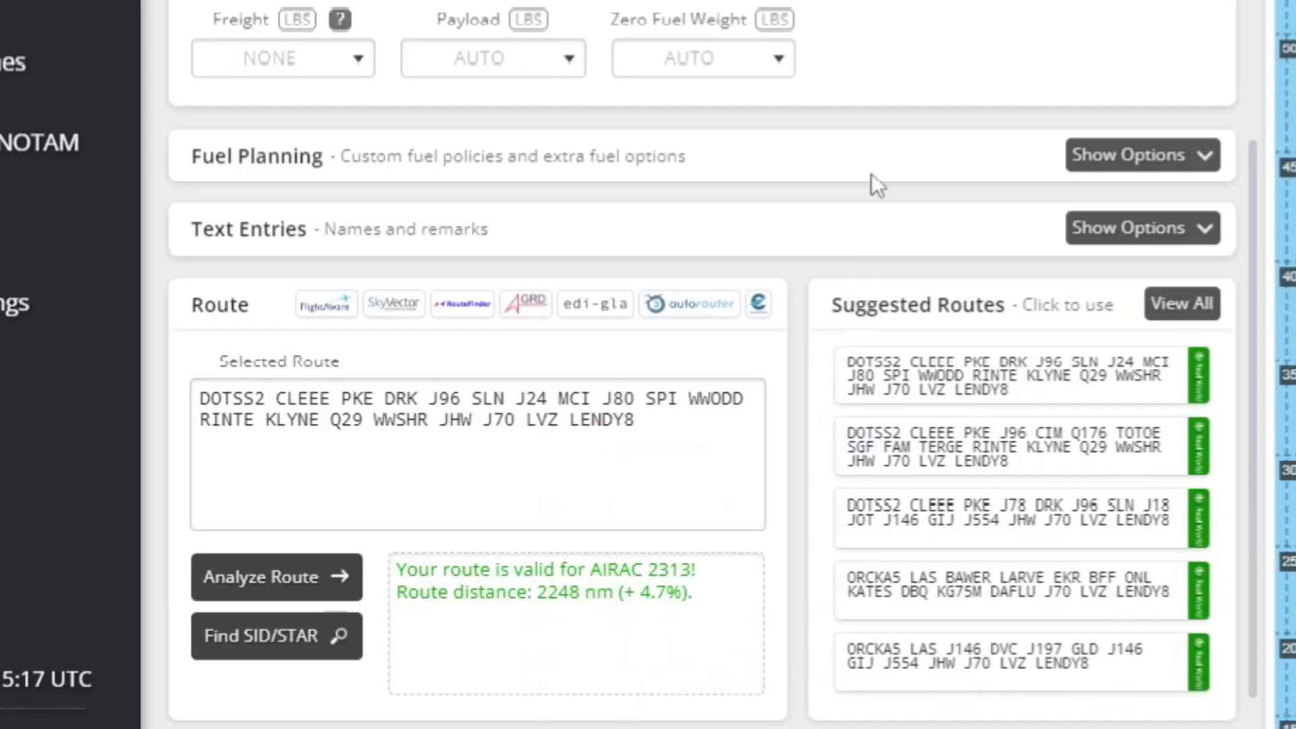
# Try the second and fifth suggested routes and compare their paths on the map.
pyautogui.scroll(-2, 872, 173)
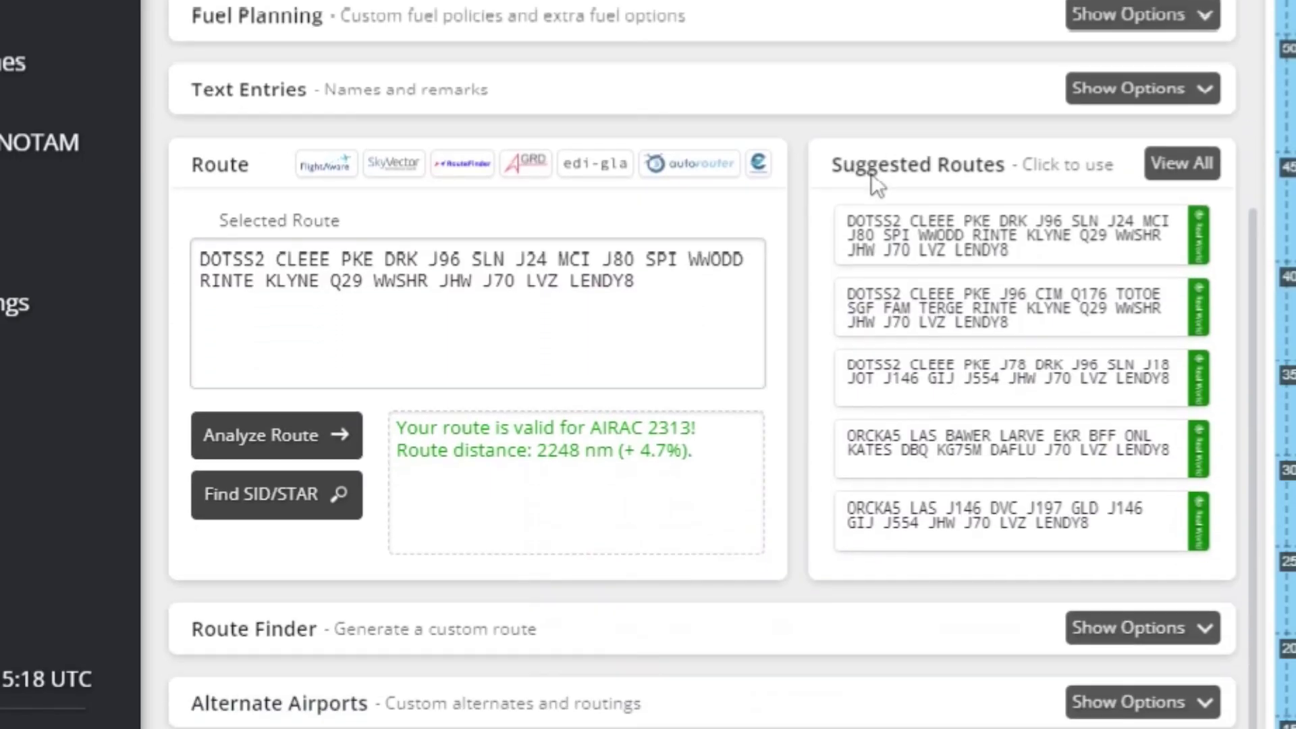
pyautogui.click(928, 307)
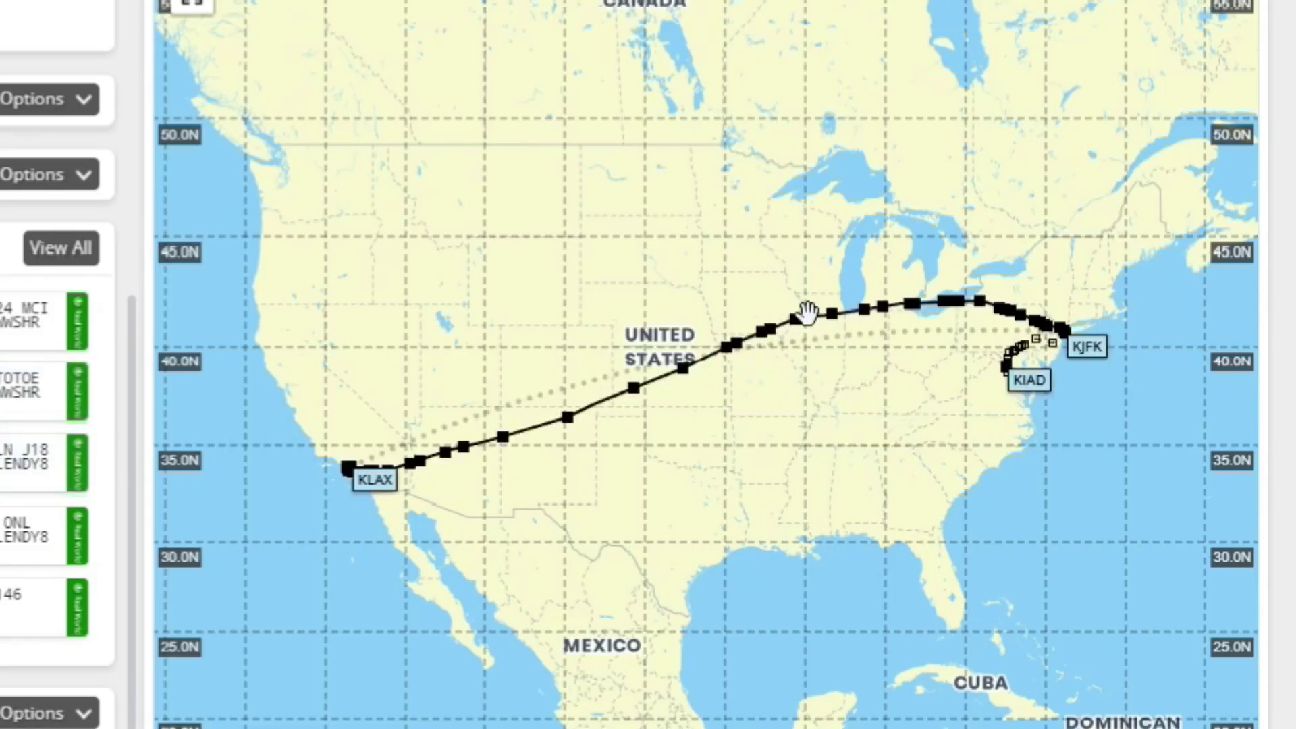
pyautogui.click(78, 607)
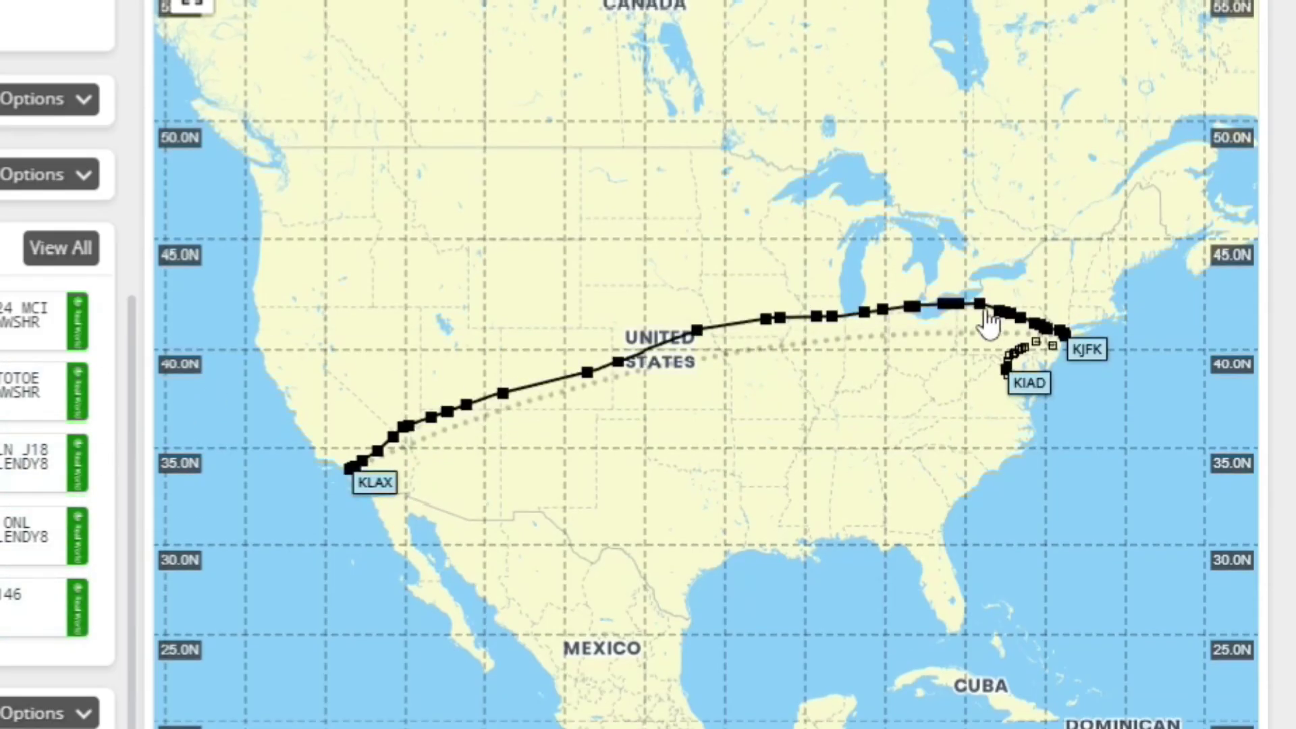
pyautogui.scroll(5, 57, 364)
pyautogui.scroll(-7, 58, 364)
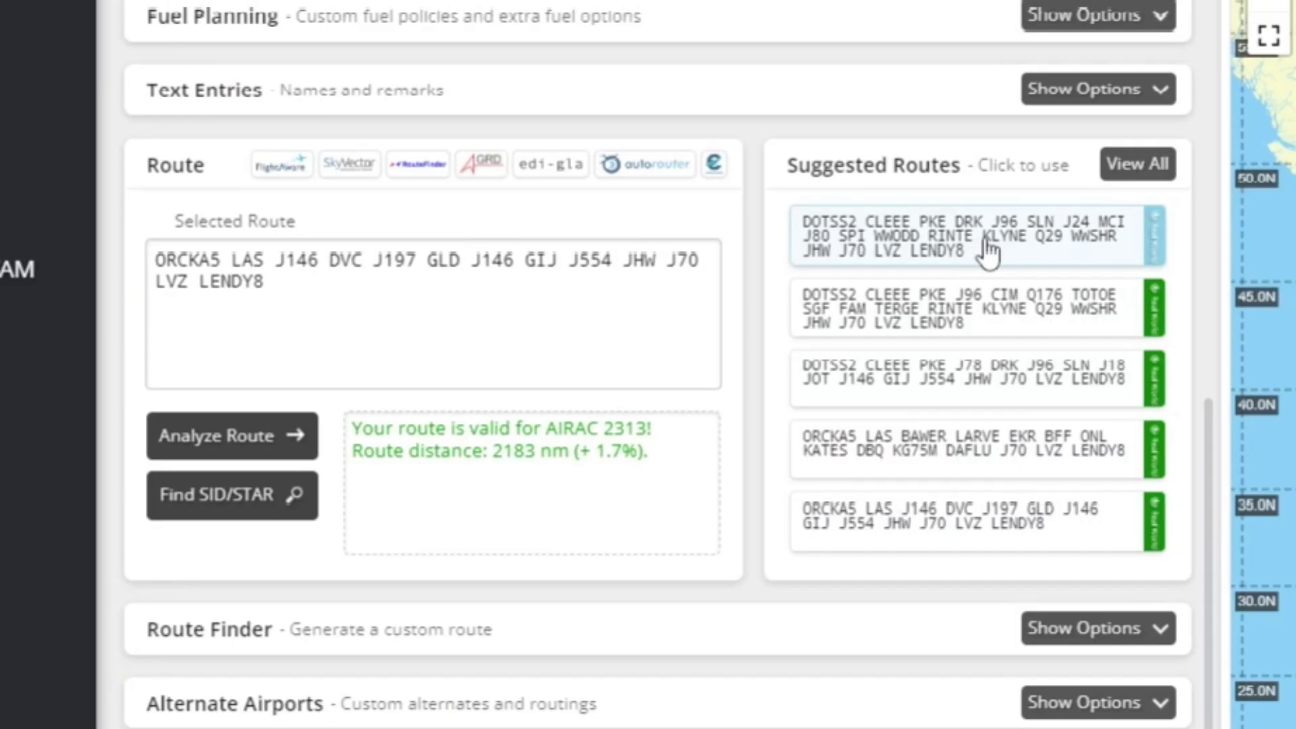
# Use the first suggested route, starting DOTSS2 CLEEE PKE DRK J96, and generate the flight.
pyautogui.click(984, 247)
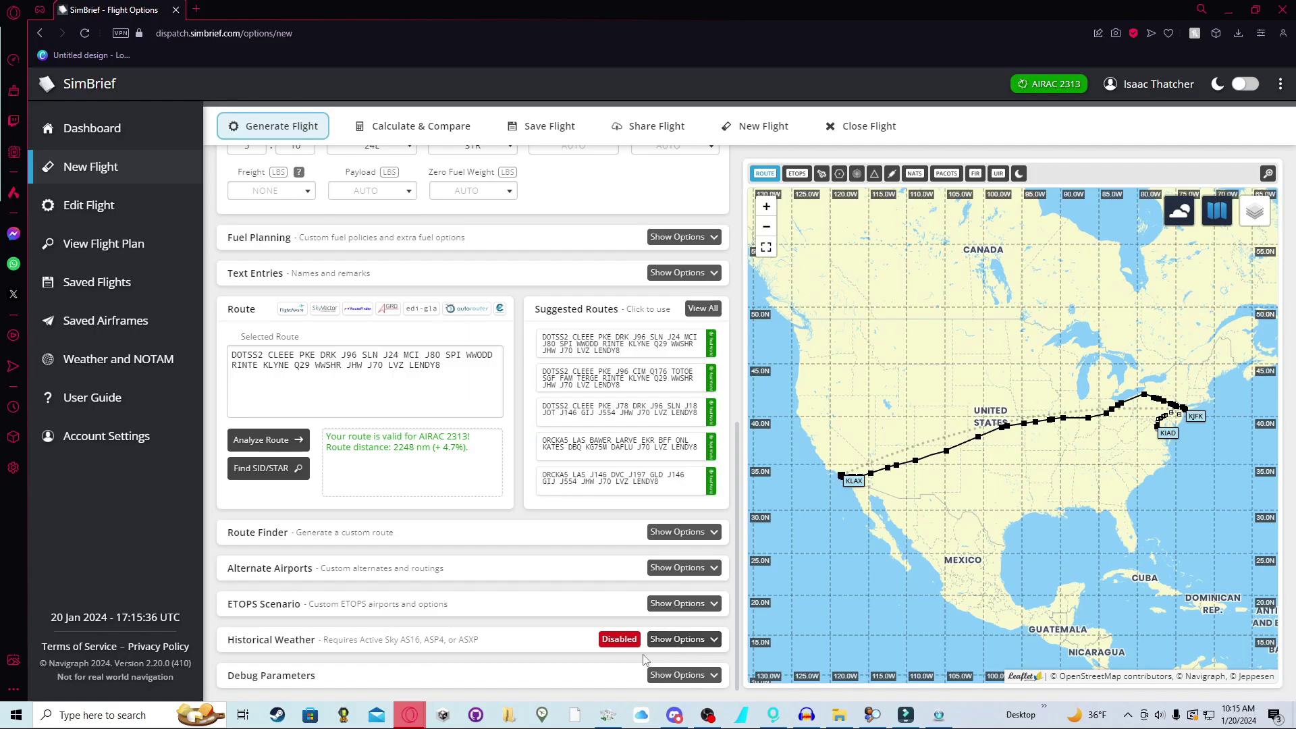
pyautogui.scroll(5, 533, 594)
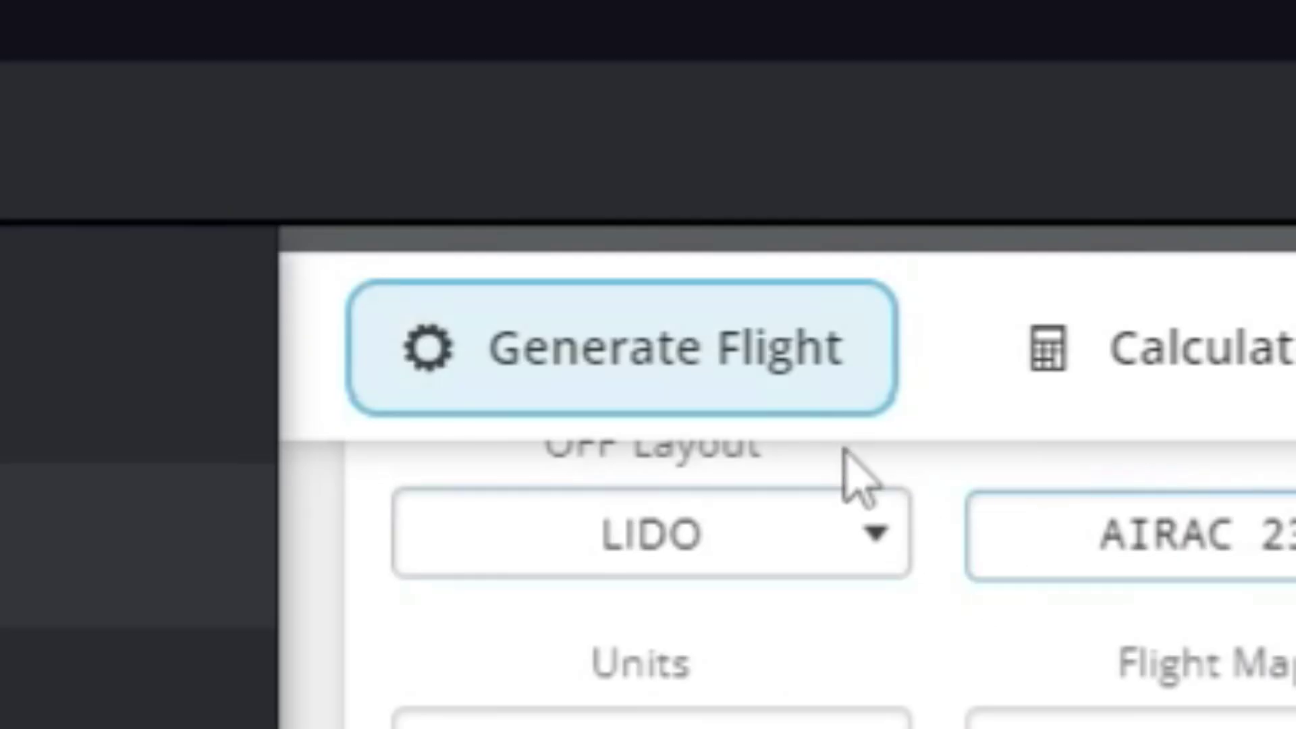
pyautogui.click(763, 393)
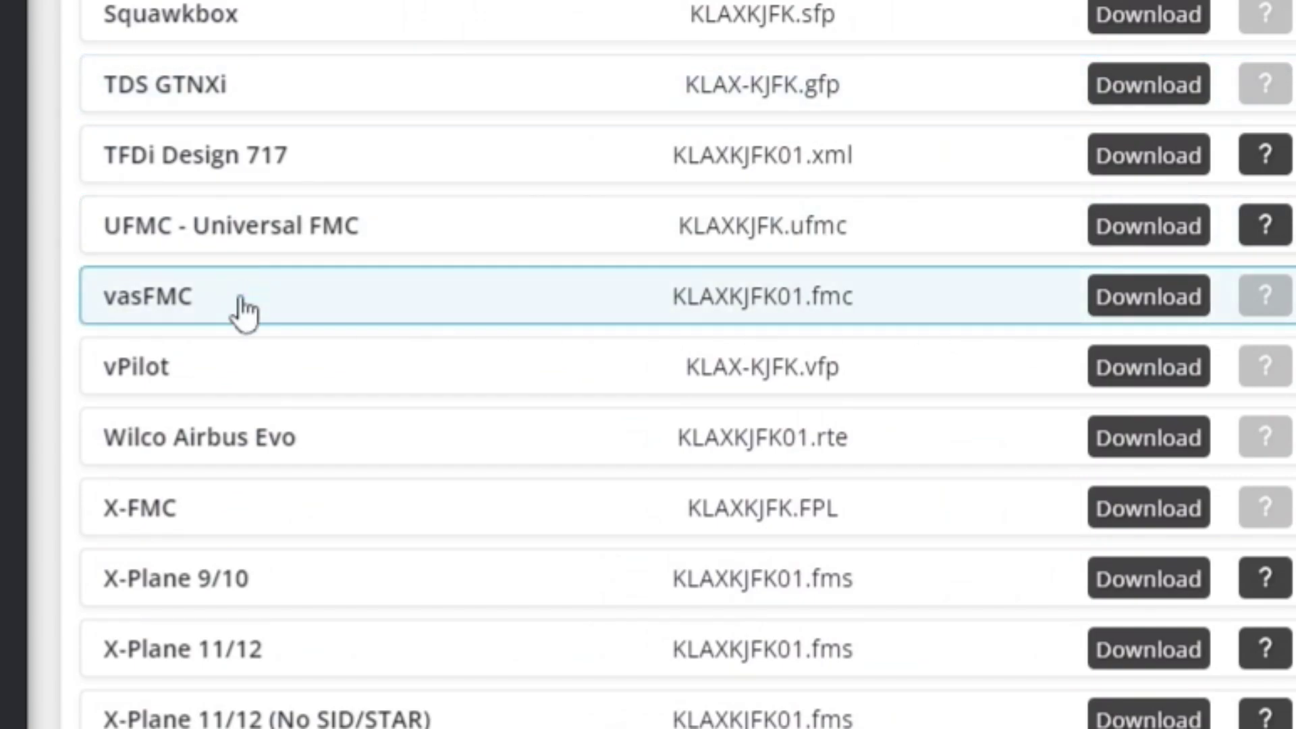
# Download the flight plan in vPilot format, switch to vPilot and load KLAX-KJFK.vfp from Downloads into its flight plan form.
pyautogui.click(1140, 367)
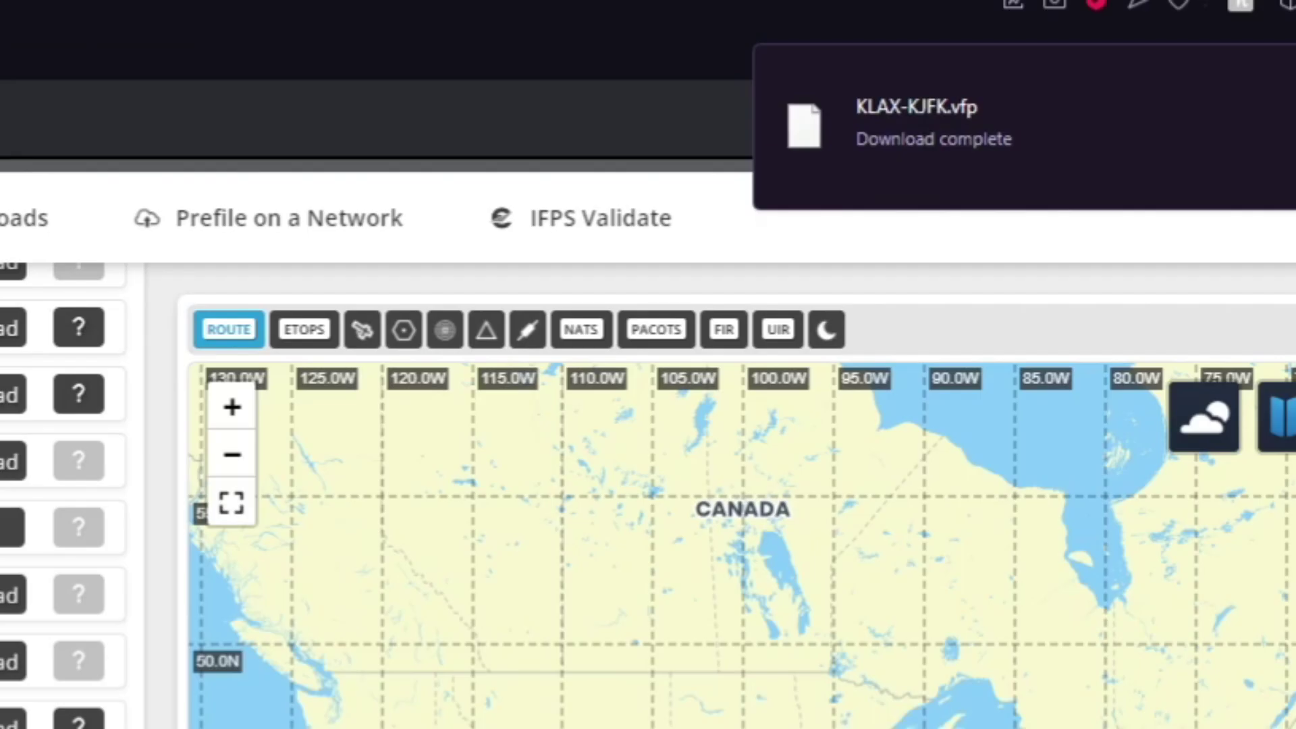
pyautogui.hotkey('alt', 'Tab')
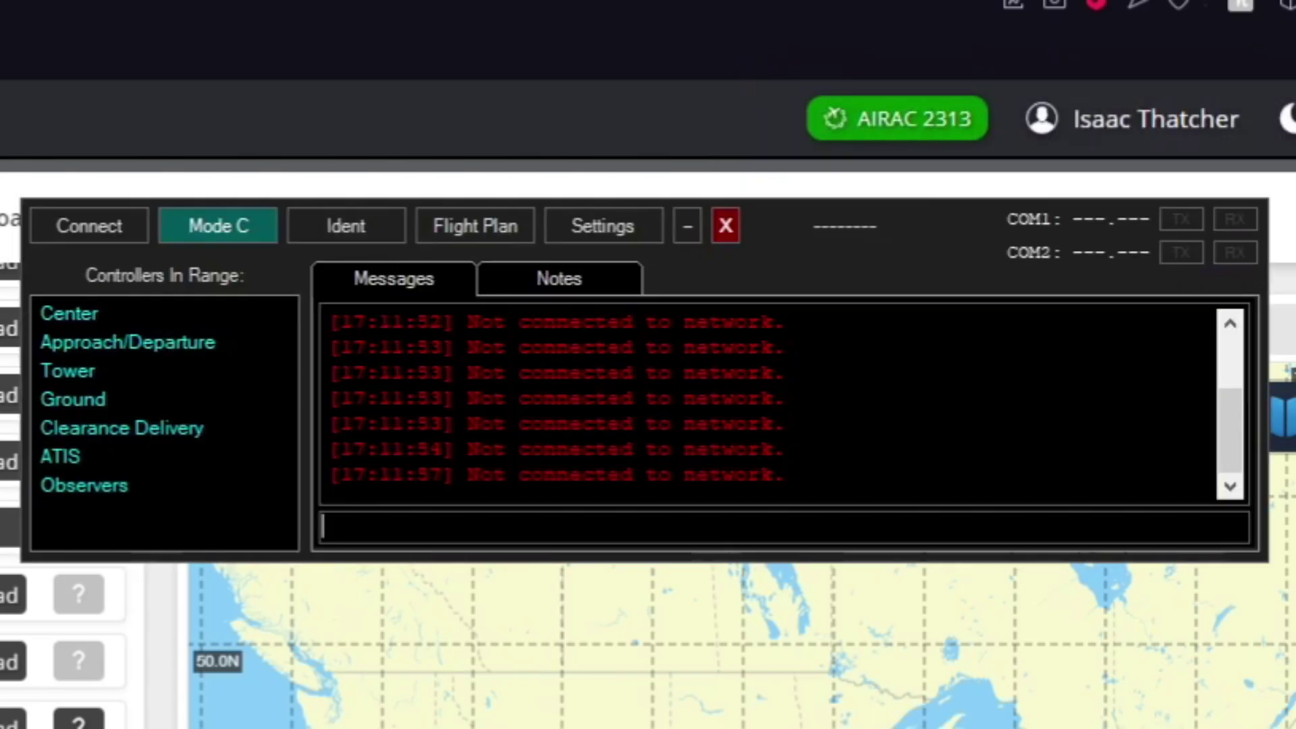
pyautogui.click(519, 225)
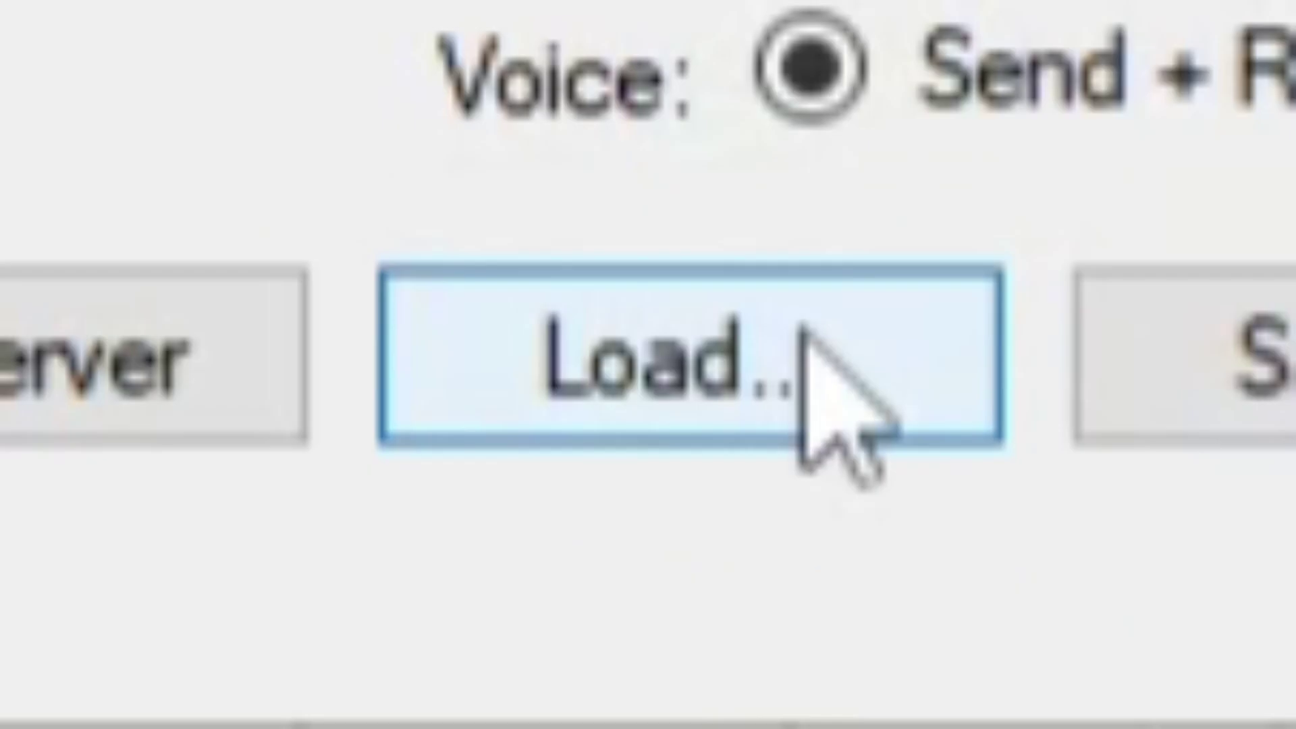
pyautogui.click(658, 593)
pyautogui.click(202, 429)
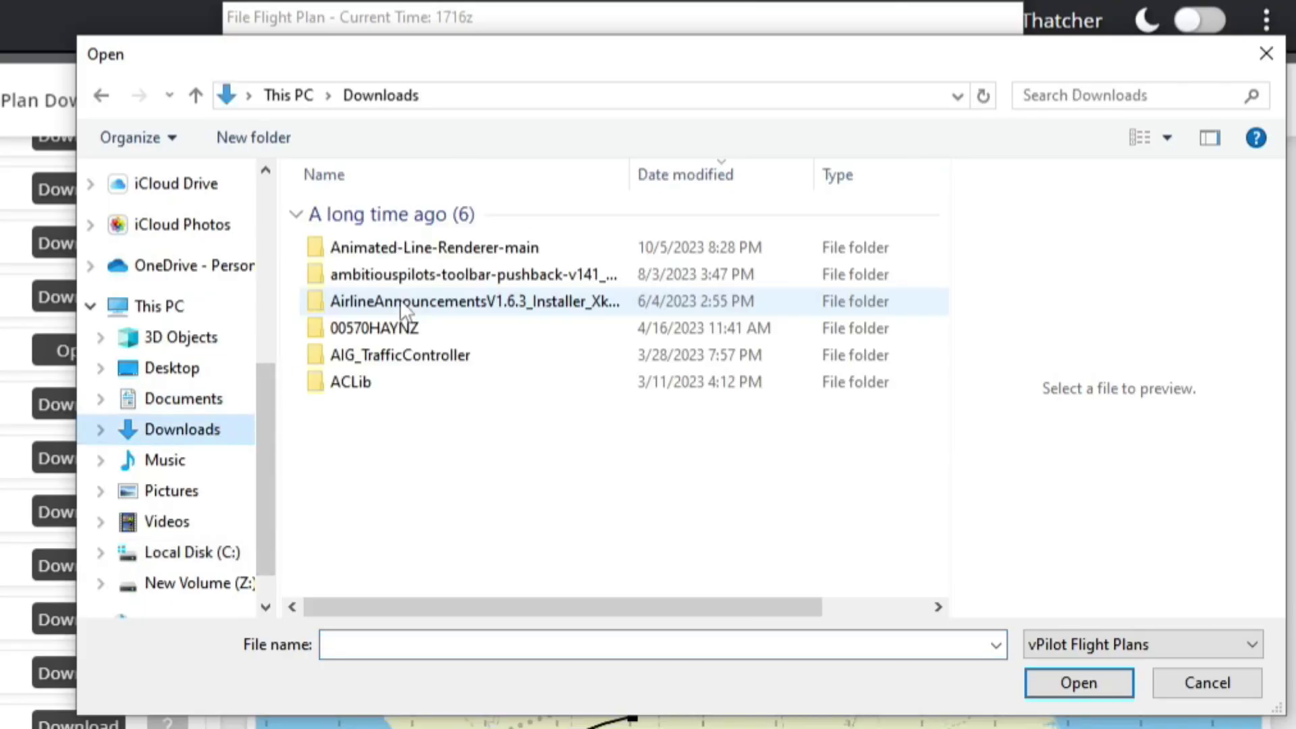
pyautogui.click(447, 246)
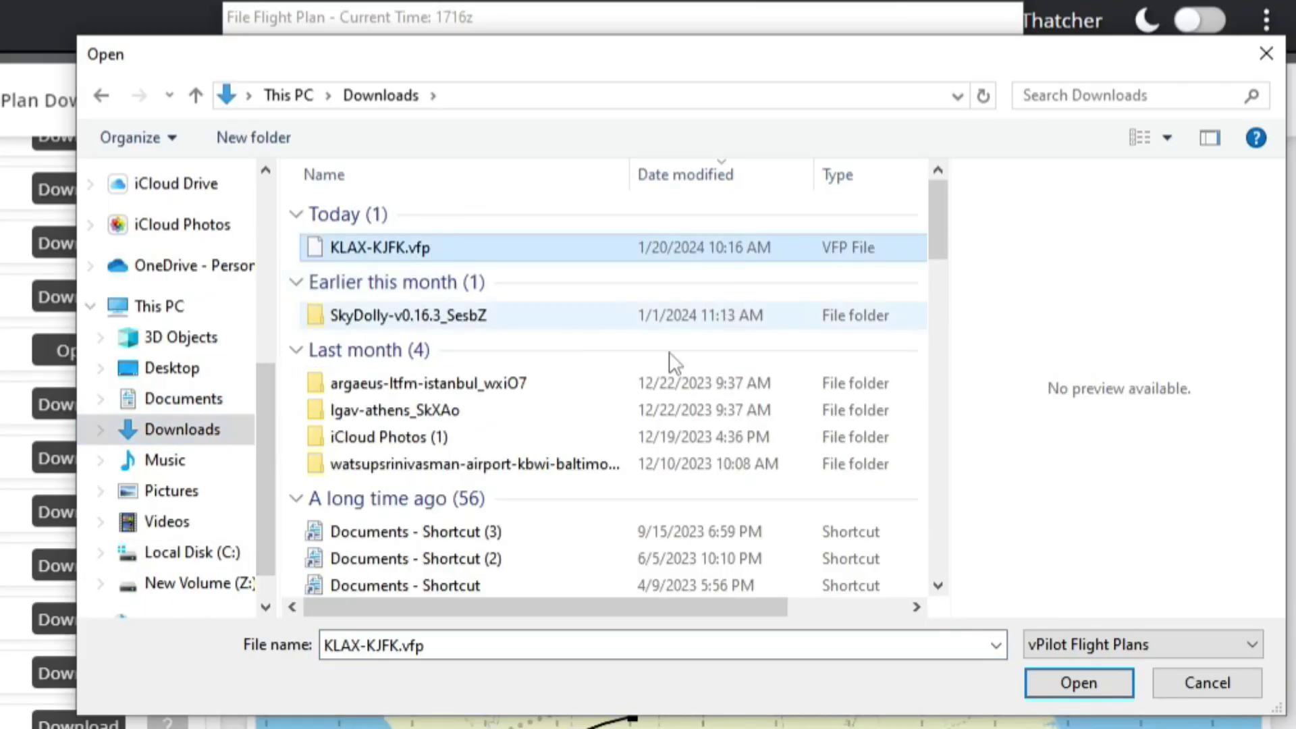
pyautogui.click(1063, 682)
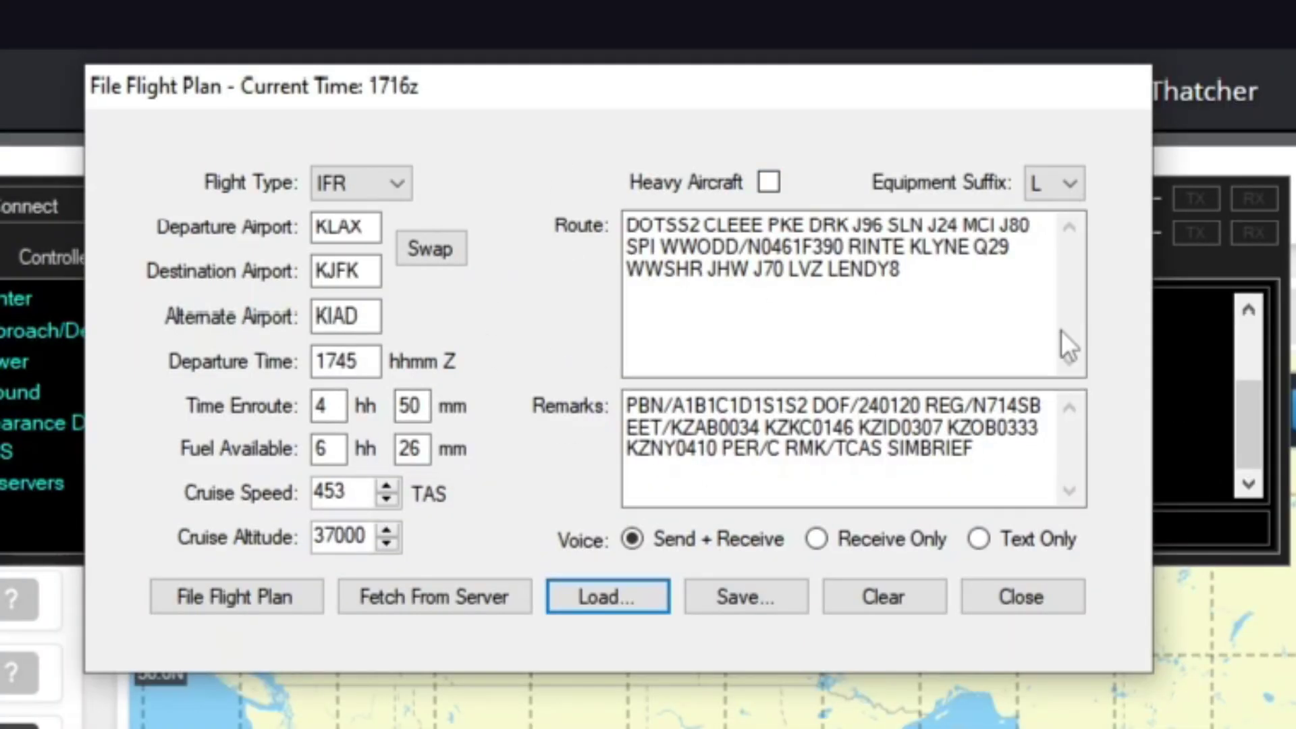
# Replace the imported flight plan remarks with "Flying in daylight.".
pyautogui.moveTo(976, 451); pyautogui.dragTo(611, 402)
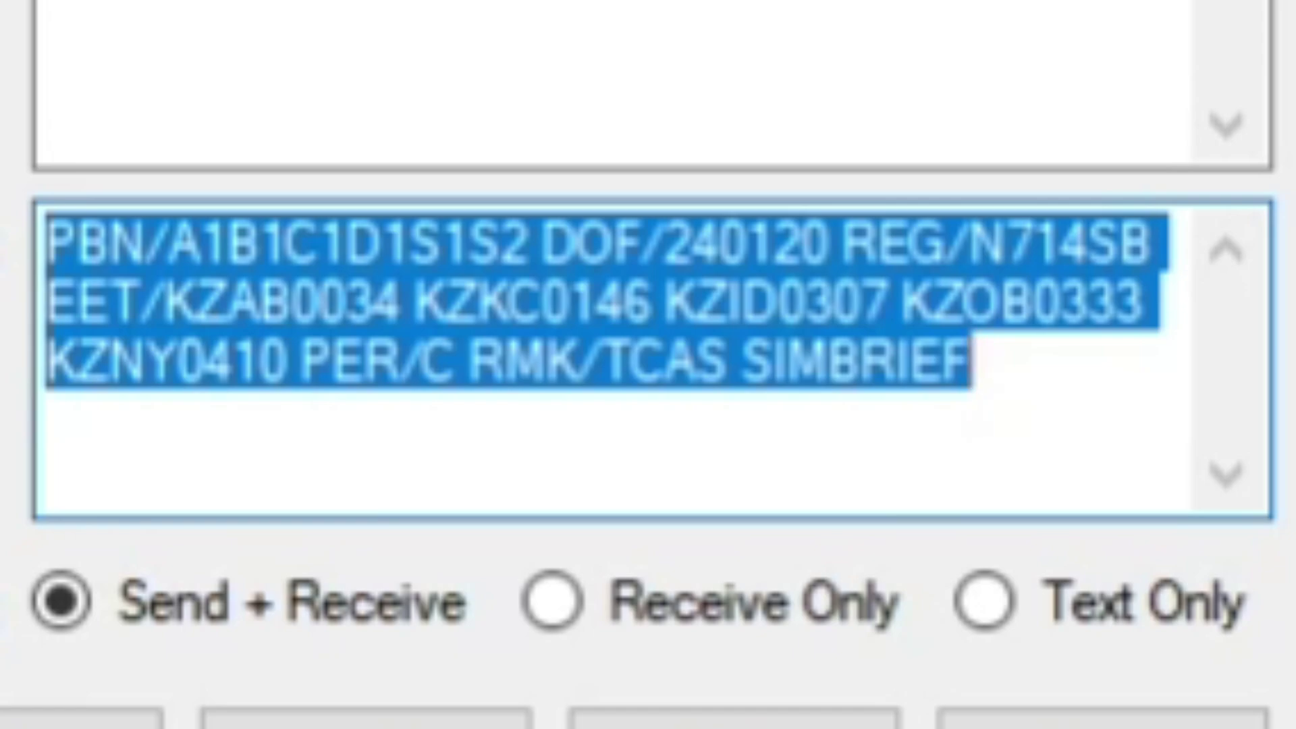
pyautogui.press('Delete')
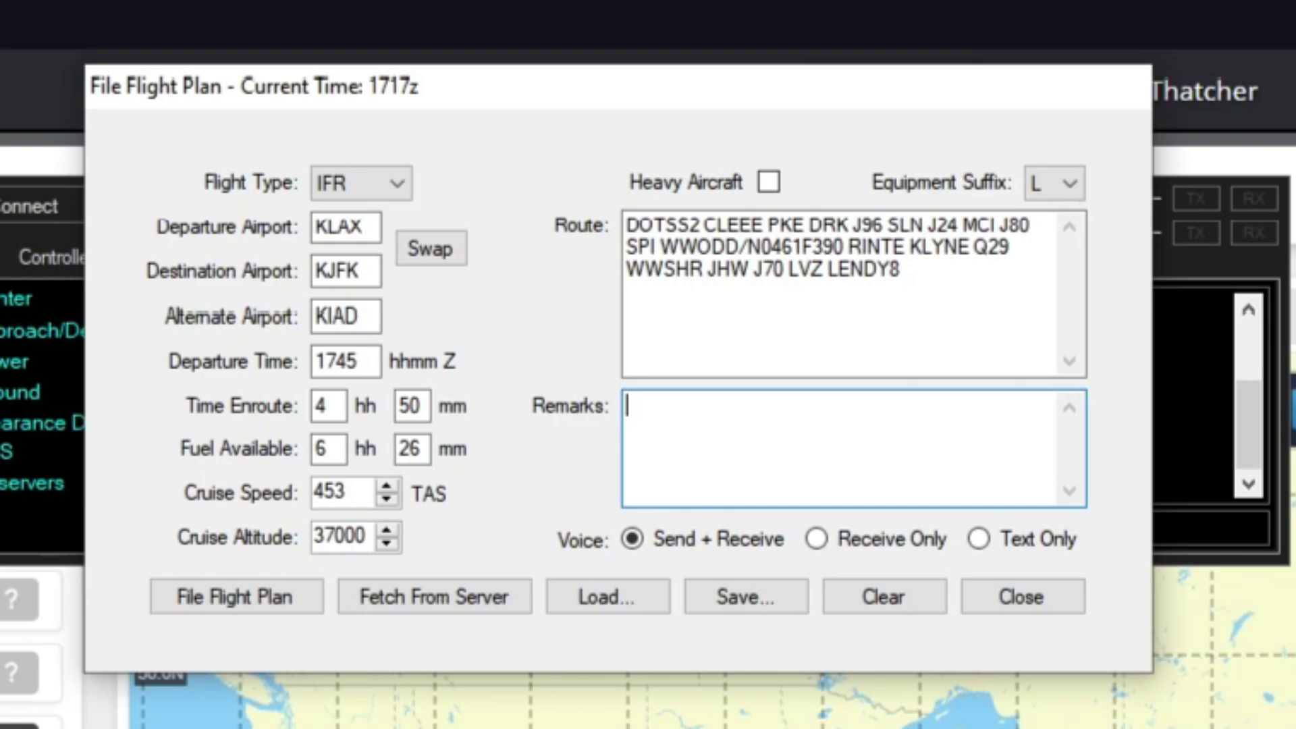
pyautogui.write('Fl')
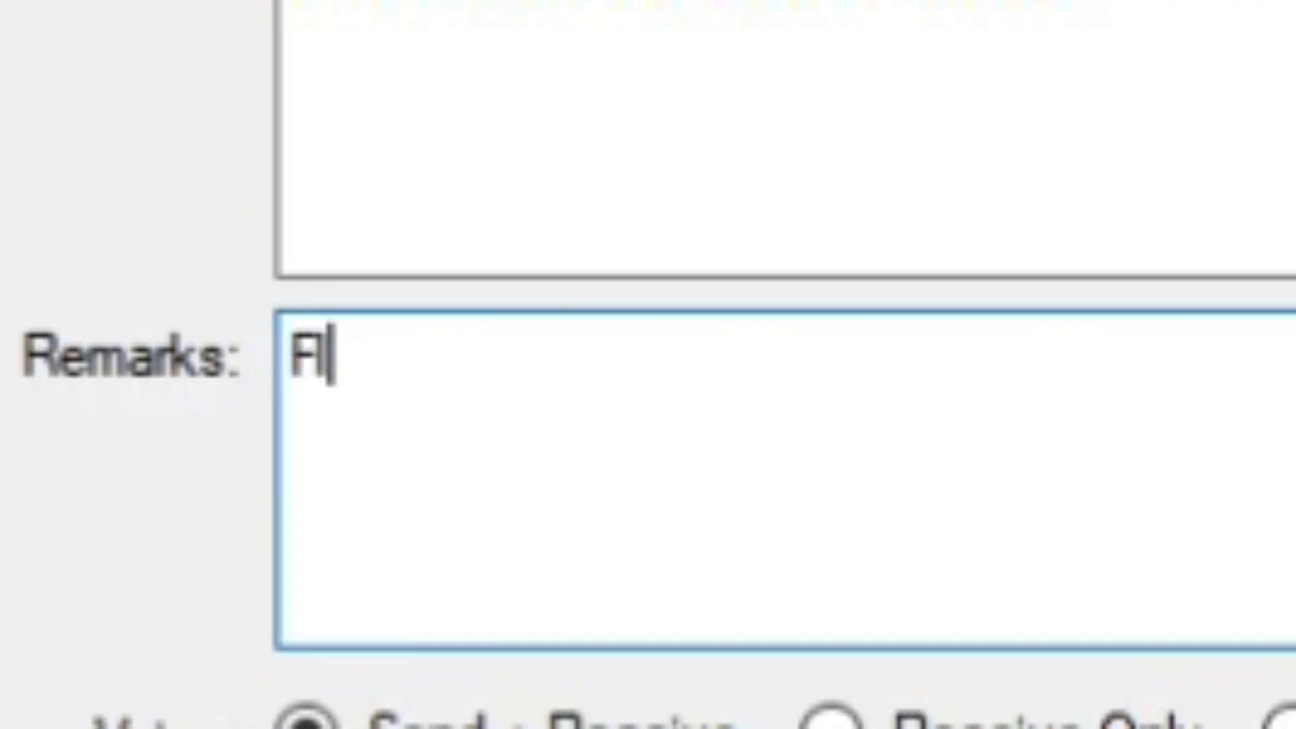
pyautogui.write('ying in daylight.')
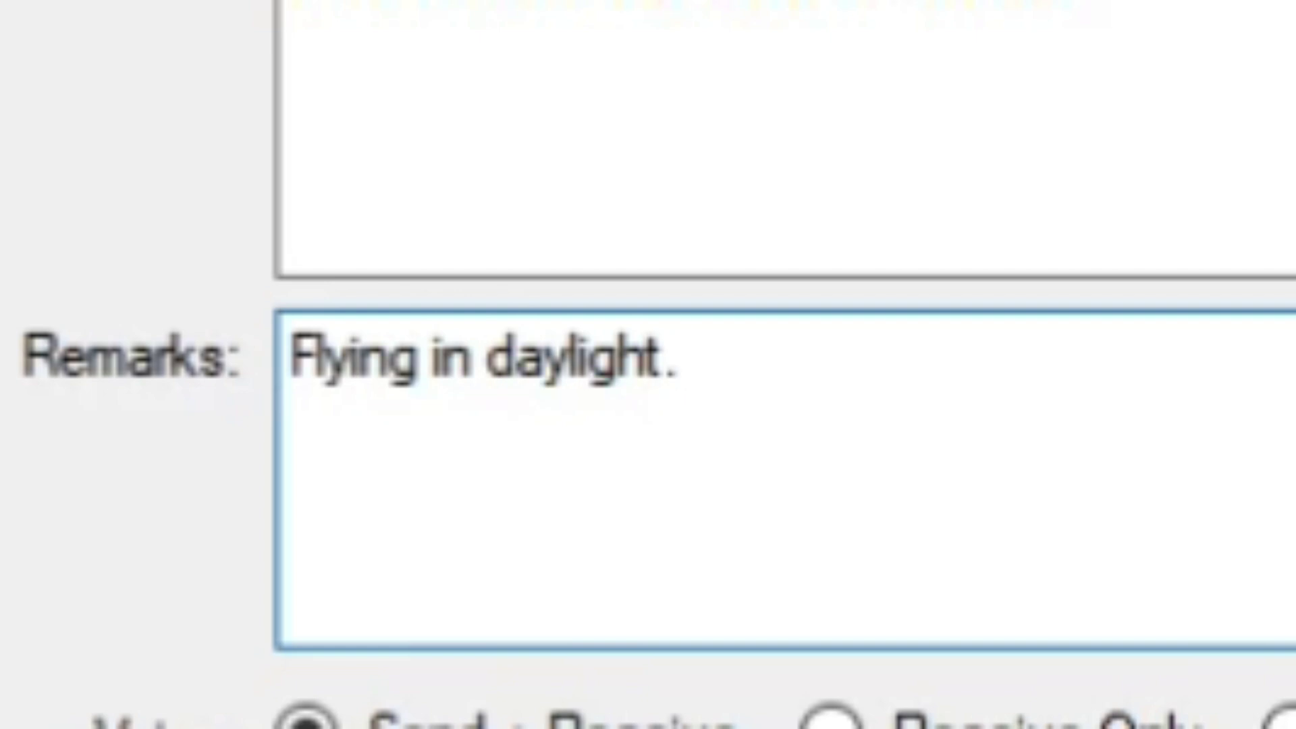
# Rewrite the flight plan remark as "Flying with 60 knot crosswind".
pyautogui.press('BackSpace')
pyautogui.press('BackSpace')
pyautogui.press('BackSpace')
pyautogui.press('BackSpace')
pyautogui.press('BackSpace')
pyautogui.press('BackSpace')
pyautogui.press('BackSpace')
pyautogui.press('BackSpace')
pyautogui.press('BackSpace')
pyautogui.press('BackSpace')
pyautogui.press('BackSpace')
pyautogui.press('BackSpace')
pyautogui.press('BackSpace')
pyautogui.press('BackSpace')
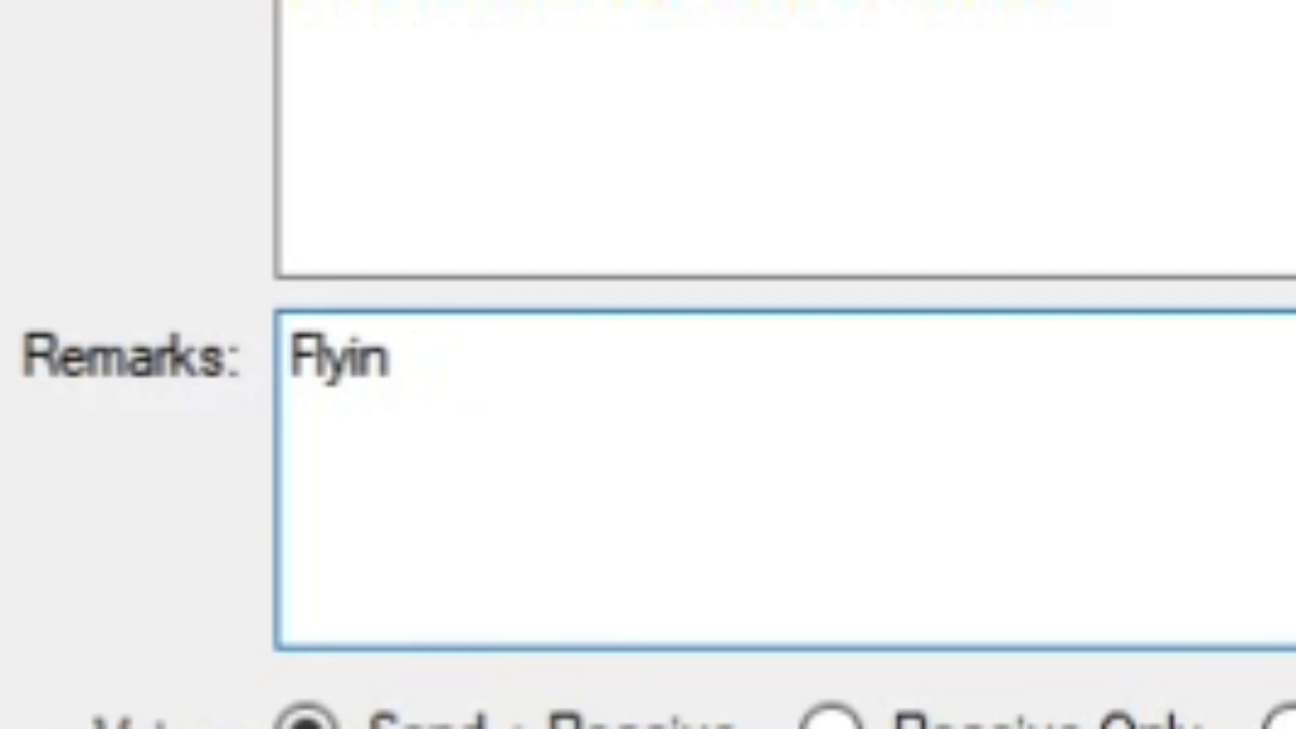
pyautogui.write('g qi')
pyautogui.press('BackSpace')
pyautogui.press('BackSpace')
pyautogui.write('with 60 knot')
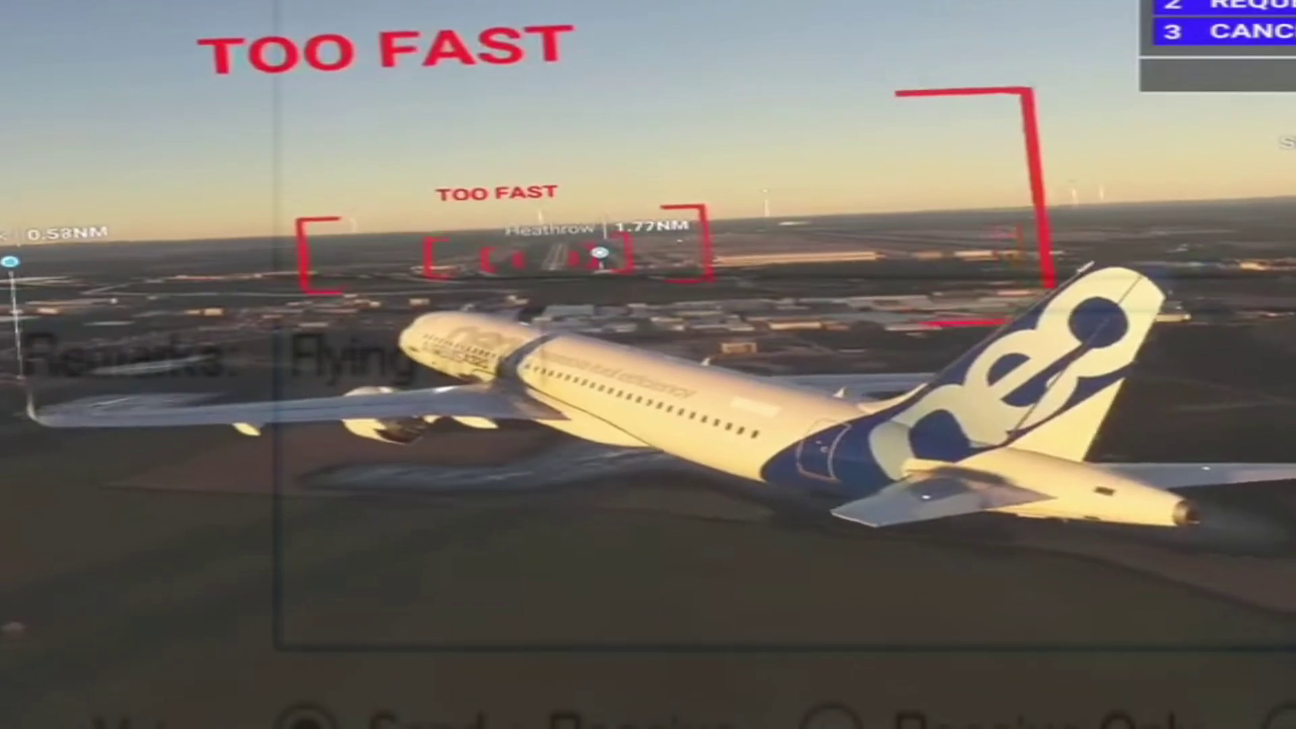
pyautogui.write(' crosswind')
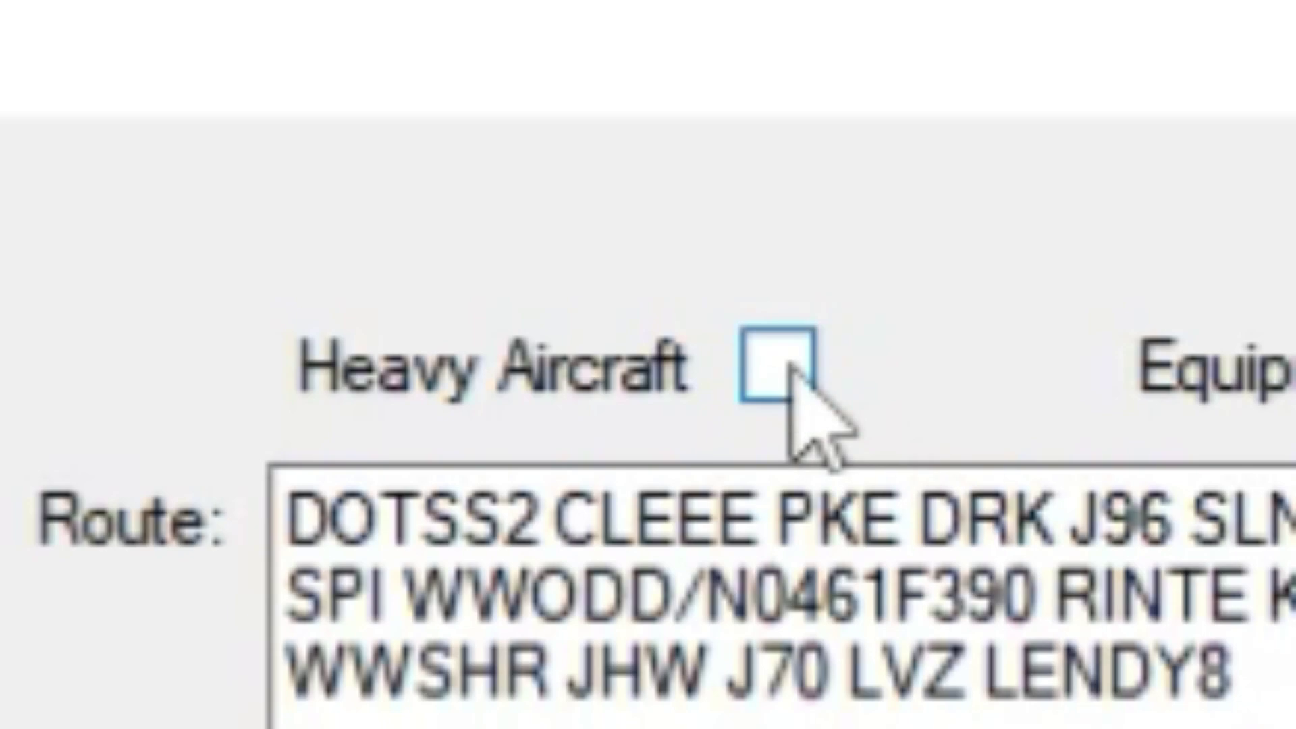
# Toggle the Heavy Aircraft option, review the equipment suffix choices, and file the flight plan.
pyautogui.click(789, 364)
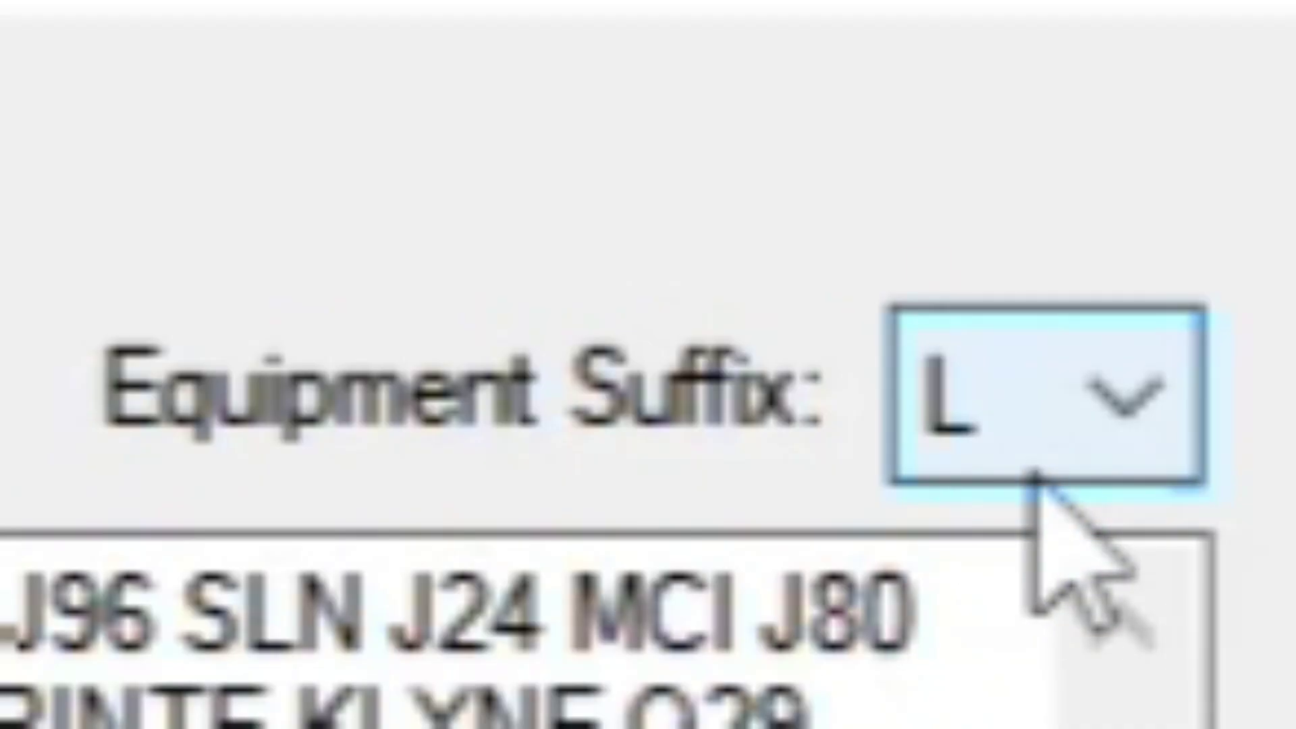
pyautogui.click(1032, 471)
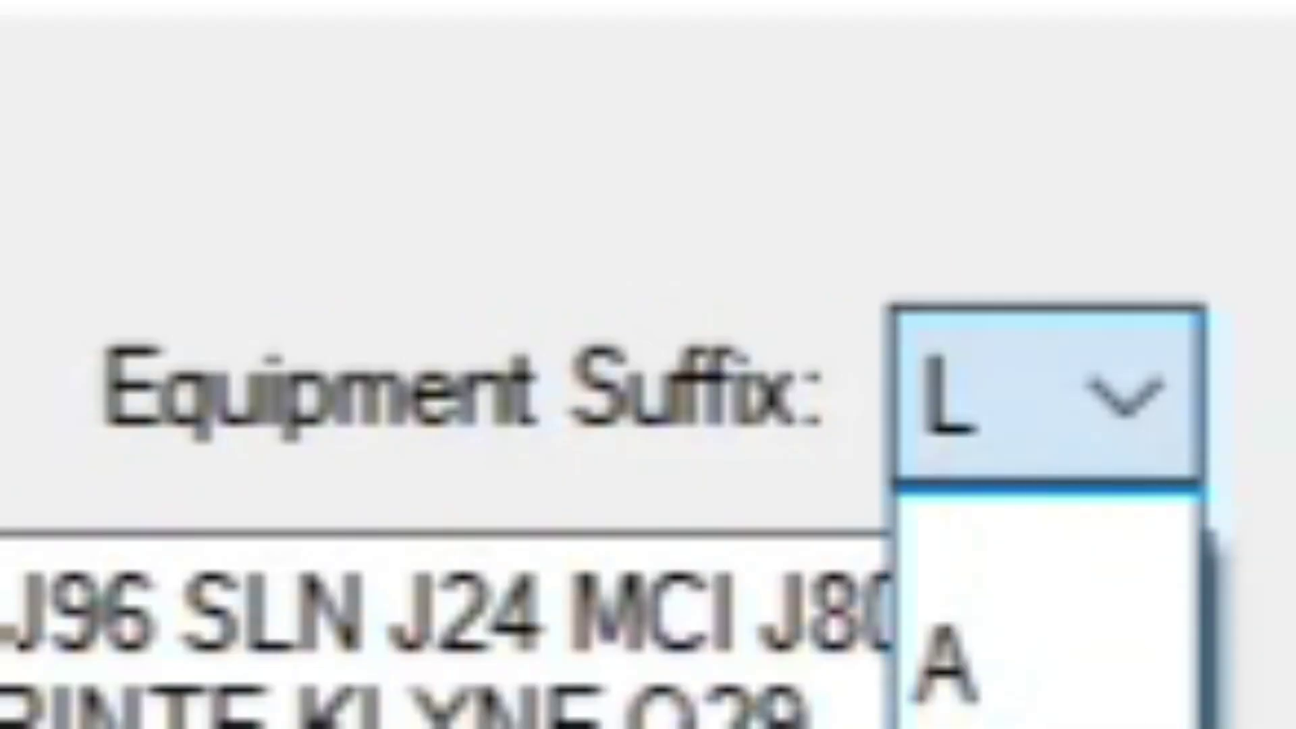
pyautogui.press('Escape')
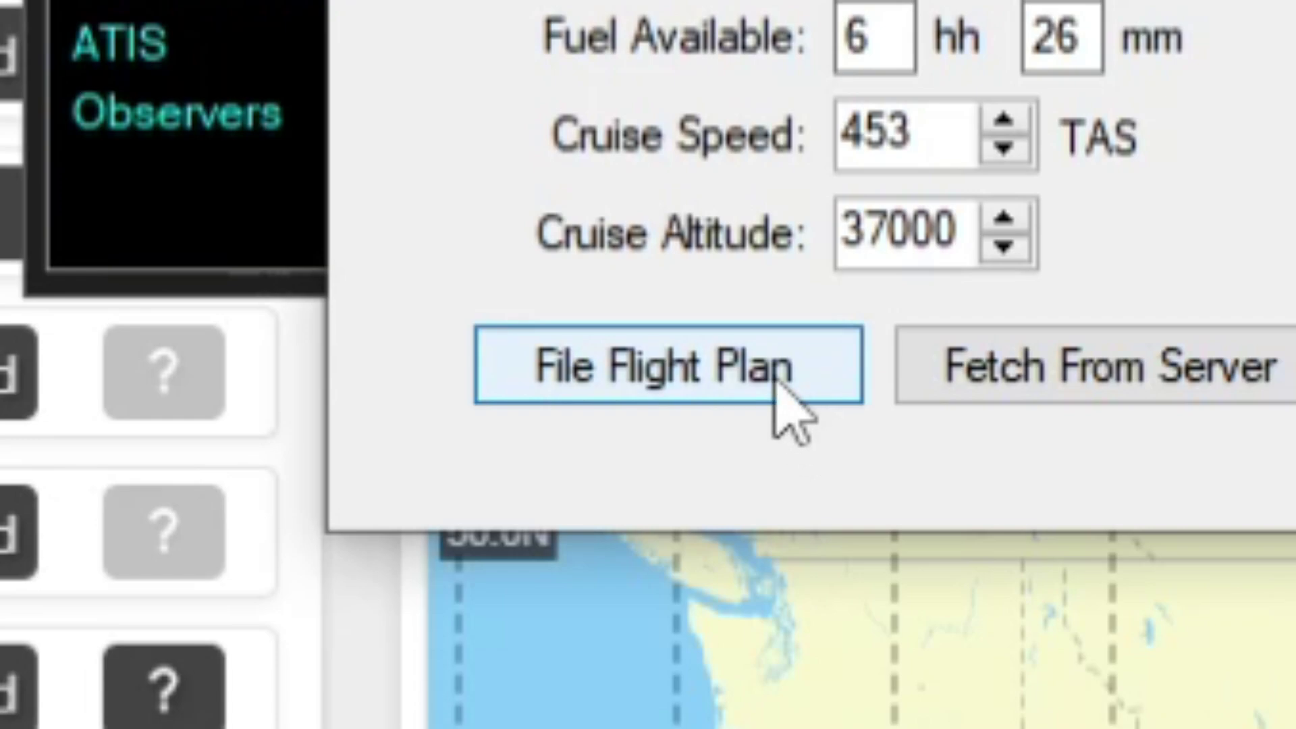
pyautogui.click(789, 285)
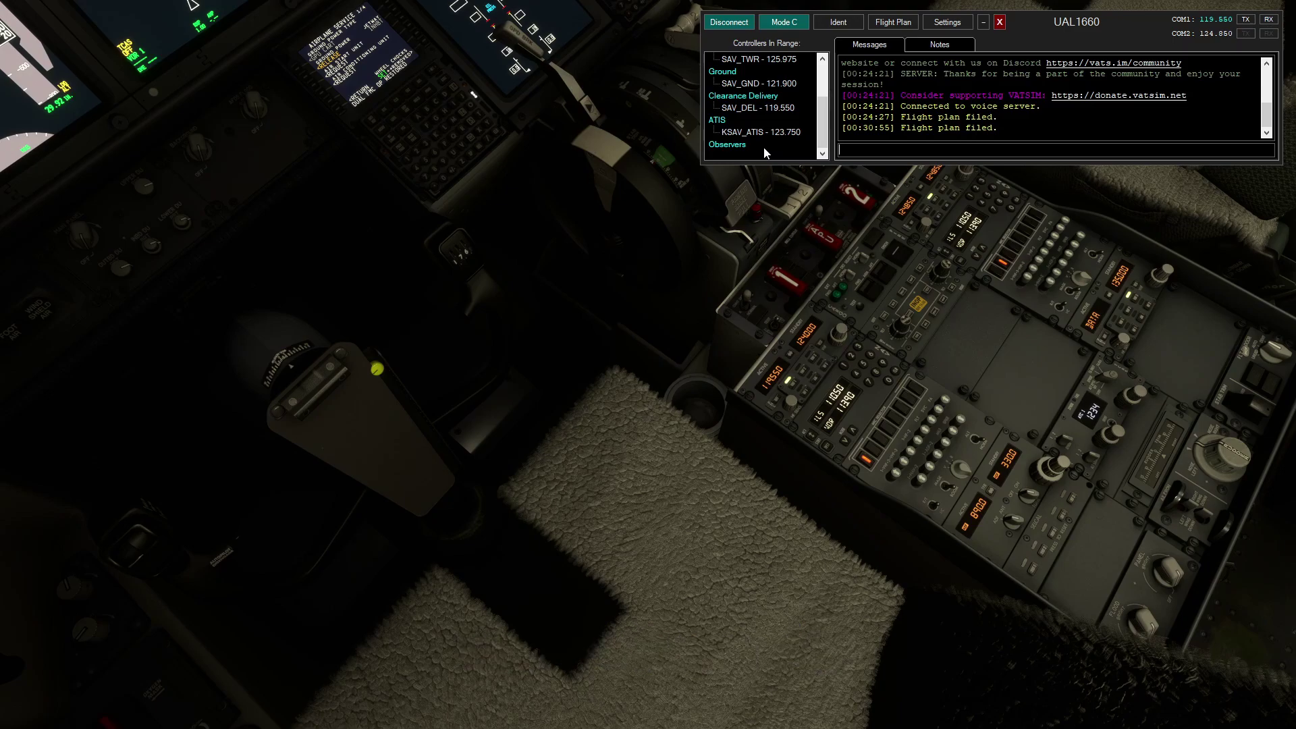
# Transmit by voice to clearance delivery (SAV_DEL) on COM1, frequency 119.550.
pyautogui.press('ctrl')
pyautogui.press('ctrl')
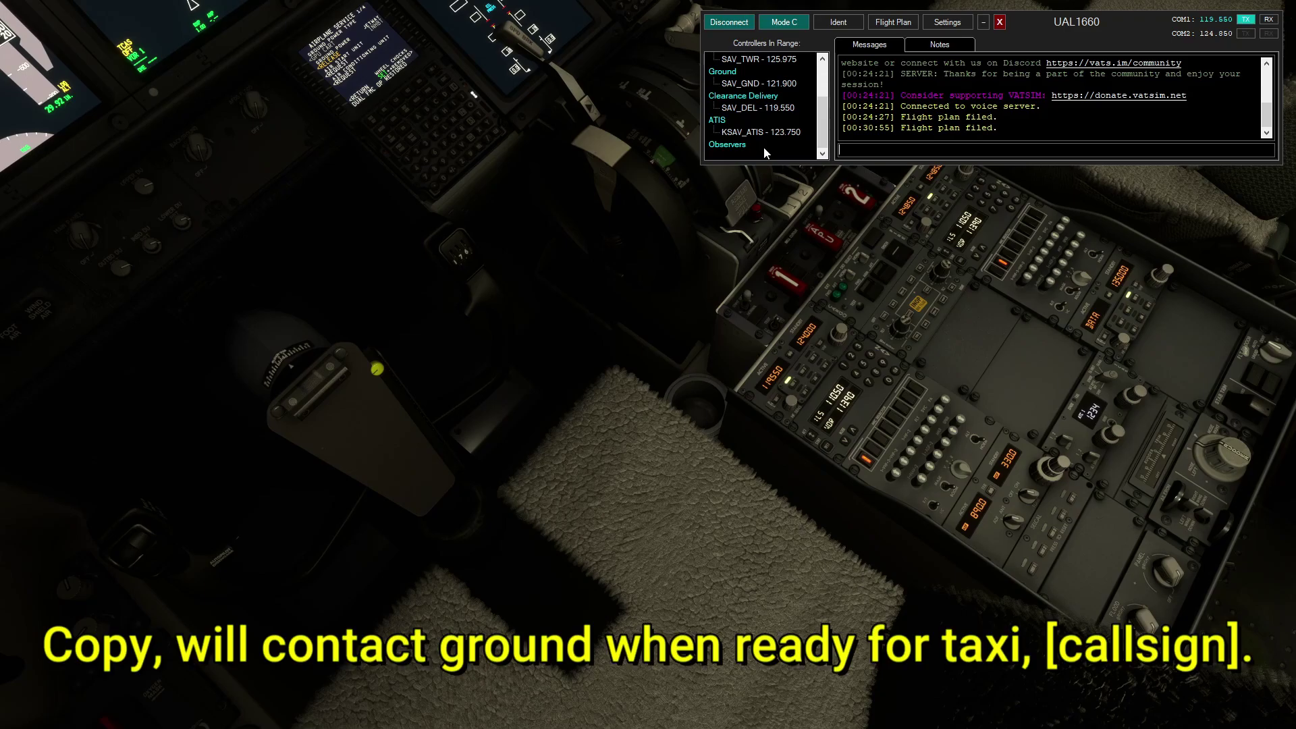